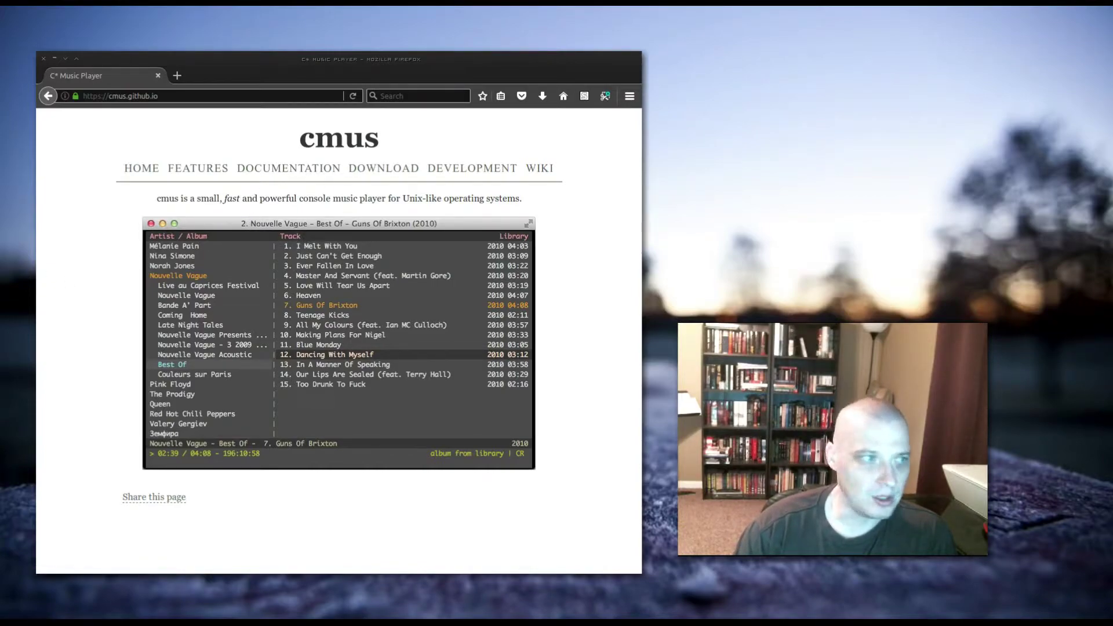
Close the browser window showing the cmus website
{"action": "key", "text": "ctrl+q"}
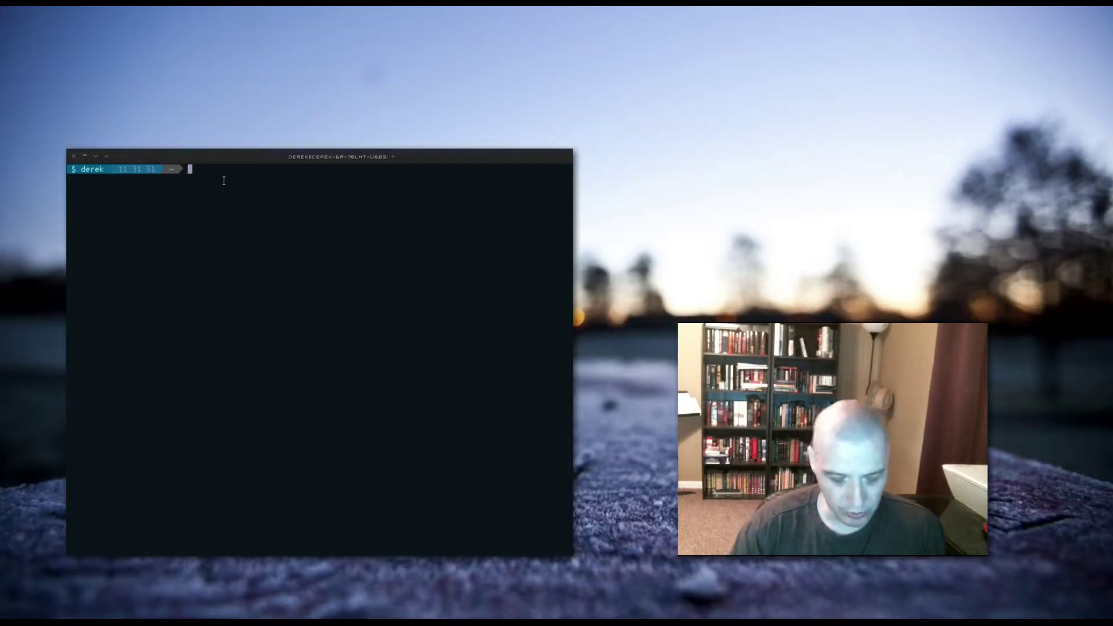
{"action": "type", "text": "sudo"}
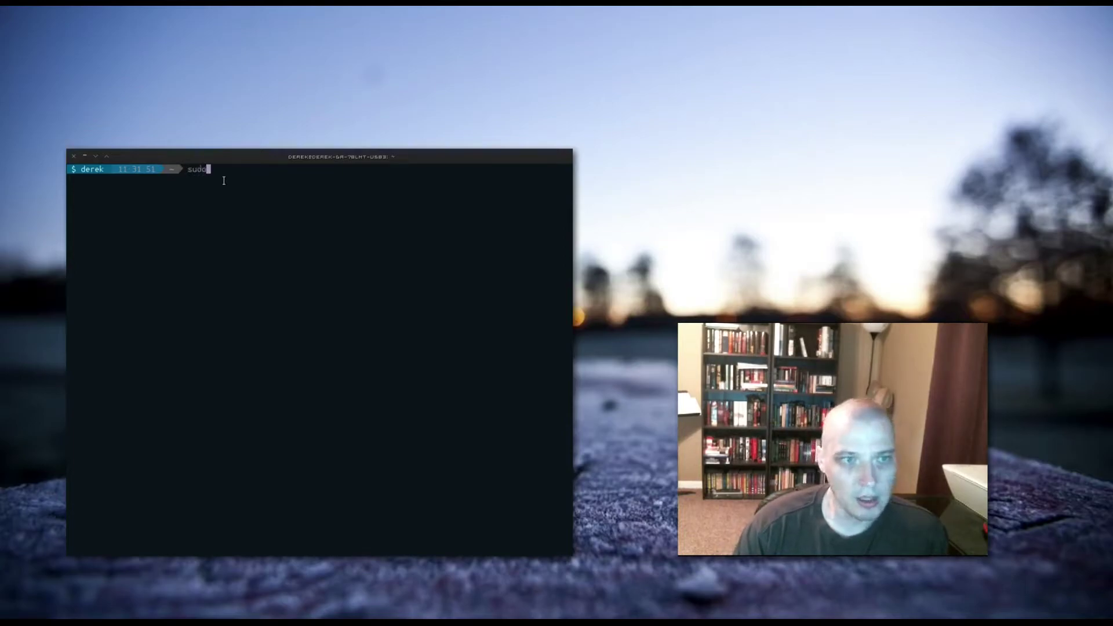
{"action": "type", "text": " apt insta"}
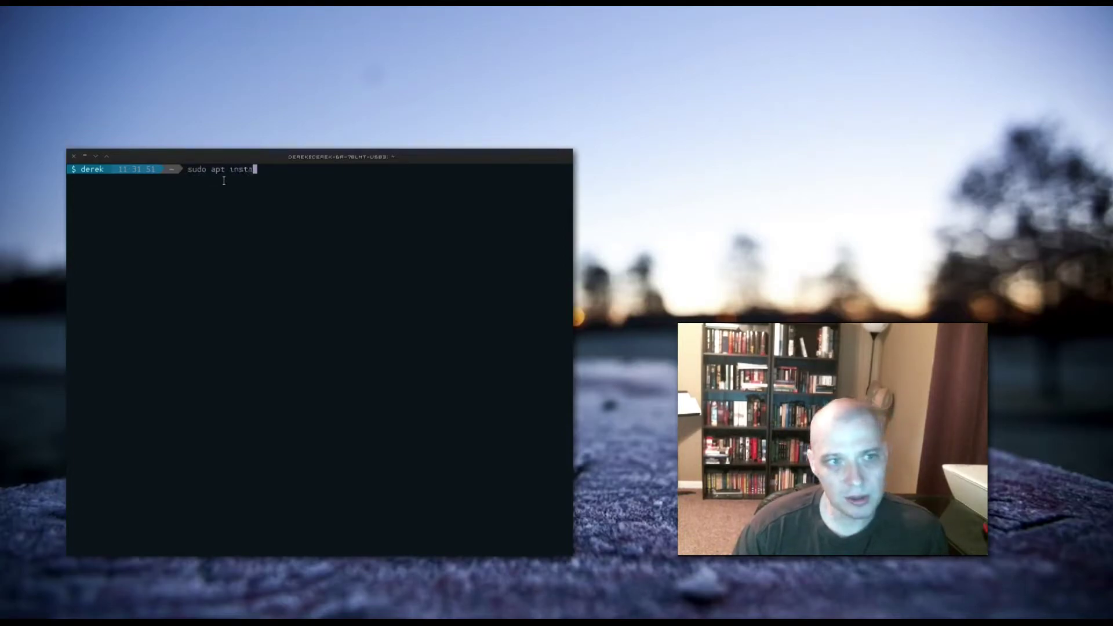
{"action": "type", "text": "ll cmus"}
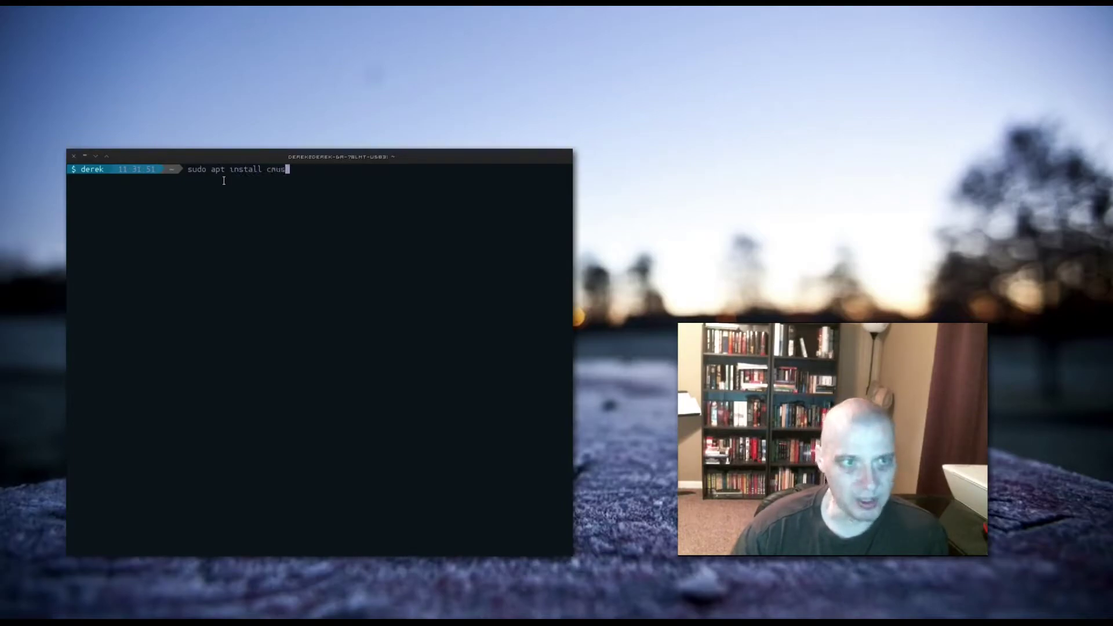
{"action": "key", "text": "BackSpace"}
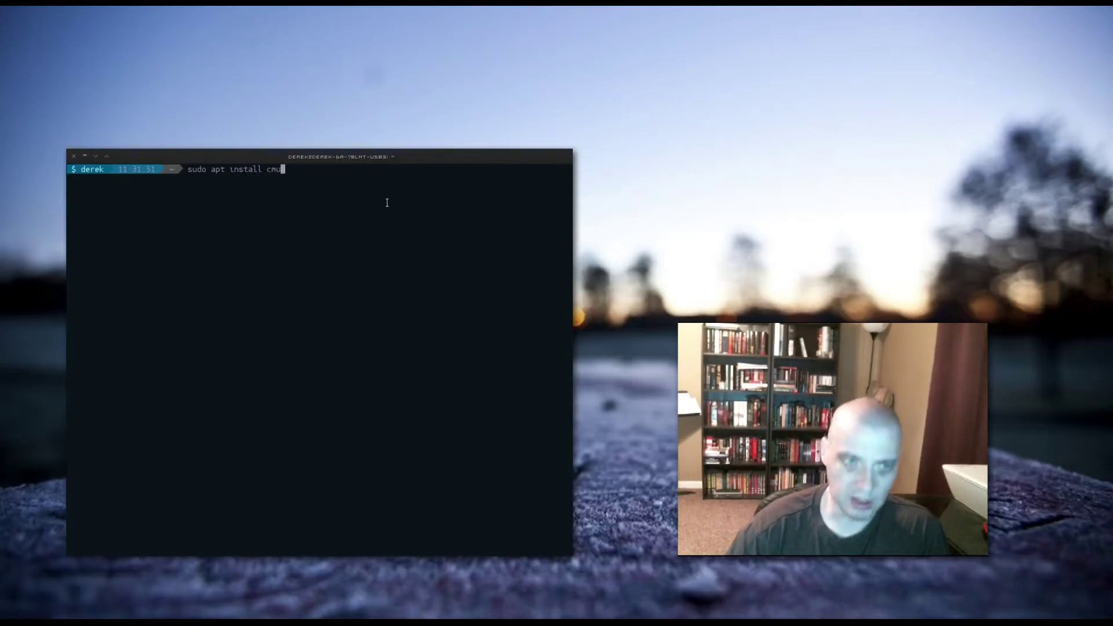
{"action": "key", "text": "BackSpace"}
{"action": "key", "text": "BackSpace"}
{"action": "key", "text": "BackSpace"}
{"action": "key", "text": "BackSpace"}
{"action": "key", "text": "BackSpace"}
{"action": "key", "text": "BackSpace"}
{"action": "key", "text": "BackSpace"}
{"action": "key", "text": "BackSpace"}
{"action": "key", "text": "BackSpace"}
{"action": "key", "text": "BackSpace"}
{"action": "key", "text": "BackSpace"}
{"action": "key", "text": "BackSpace"}
{"action": "key", "text": "BackSpace"}
{"action": "key", "text": "BackSpace"}
{"action": "key", "text": "BackSpace"}
{"action": "key", "text": "BackSpace"}
{"action": "key", "text": "BackSpace"}
{"action": "key", "text": "BackSpace"}
{"action": "key", "text": "BackSpace"}
{"action": "key", "text": "BackSpace"}
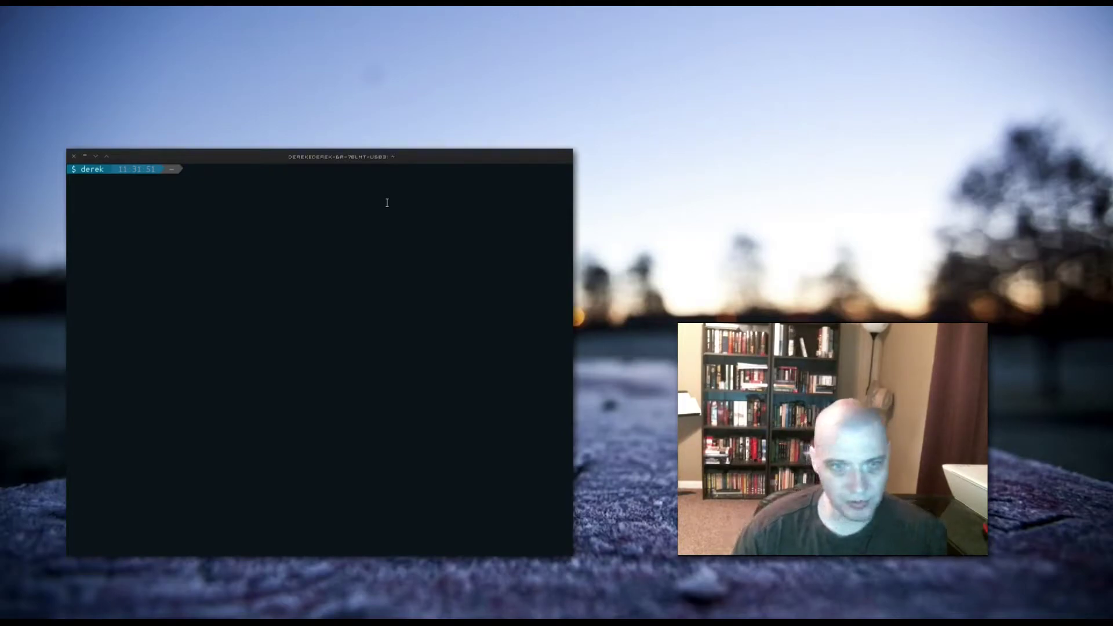
Launch the cmus music player from the terminal
{"action": "type", "text": "cm"}
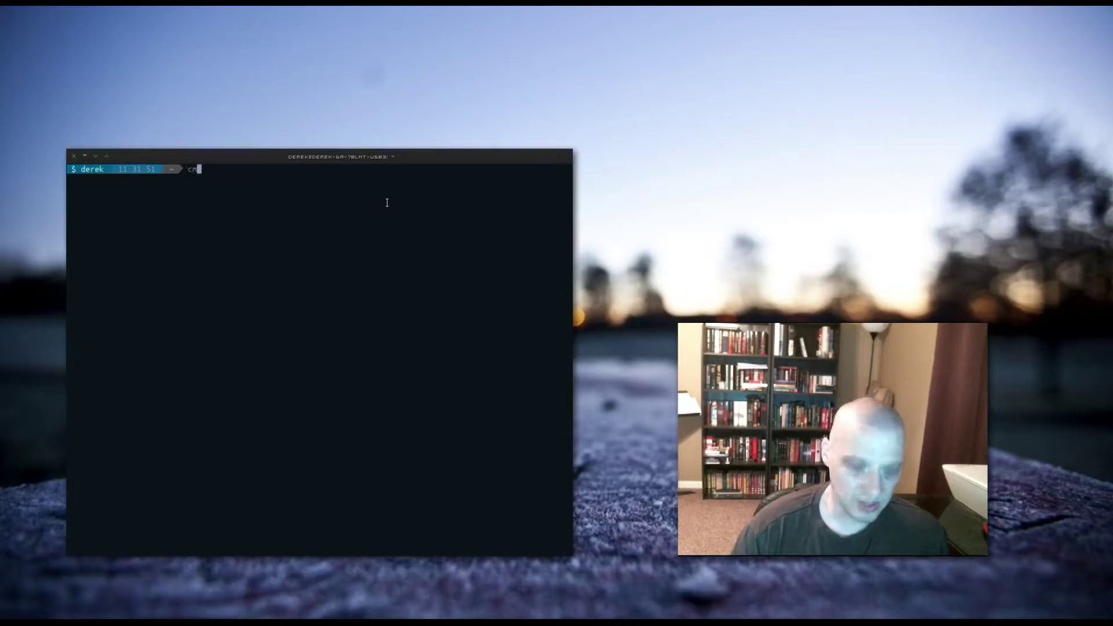
{"action": "type", "text": "us"}
{"action": "key", "text": "Return"}
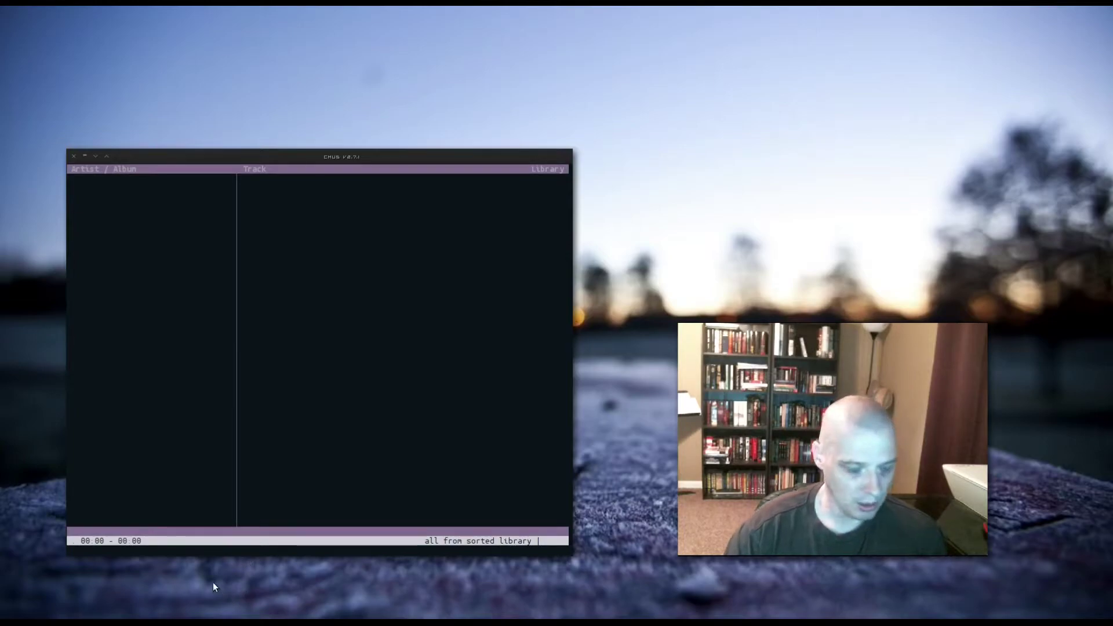
Look through the sorted library, playlist, play queue, file browser, filters and settings views, ending on the artist/album tree view
{"action": "key", "text": "2"}
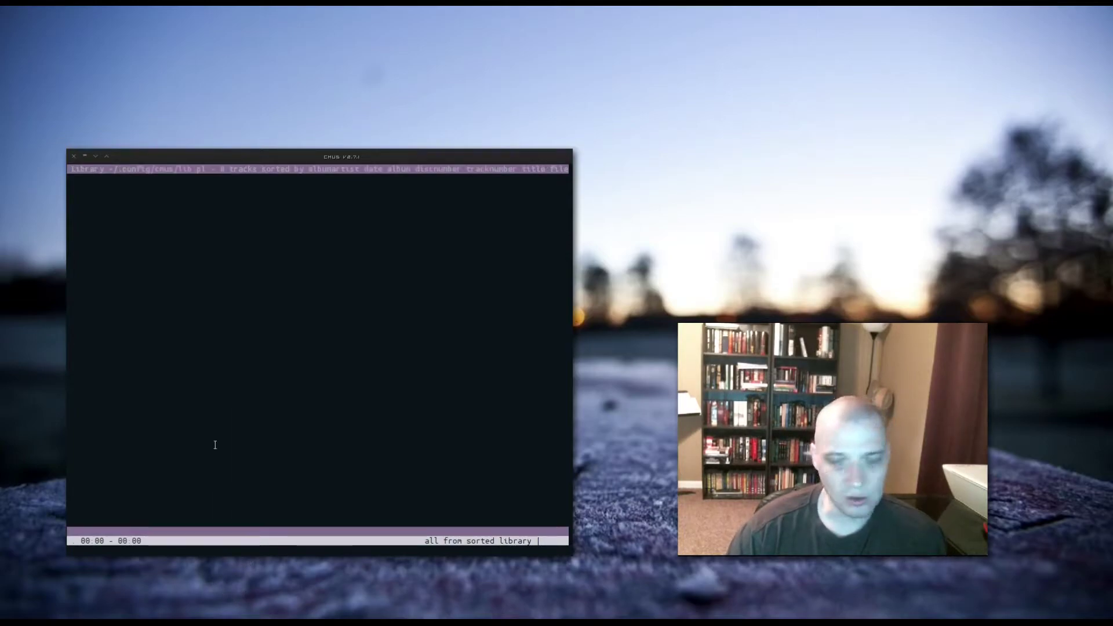
{"action": "key", "text": "3"}
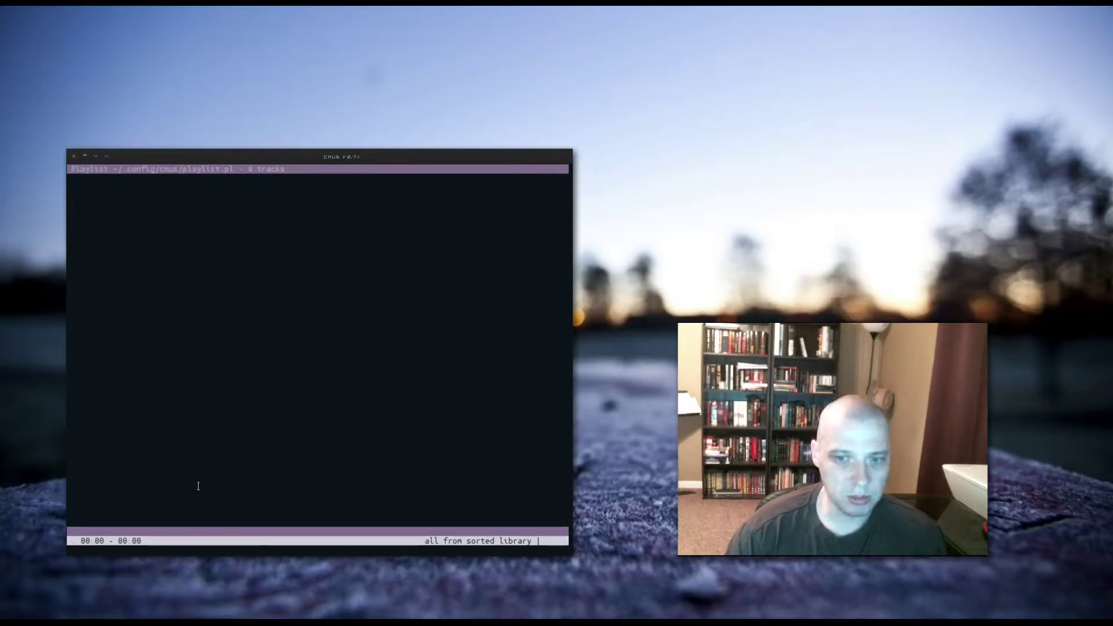
{"action": "key", "text": "4"}
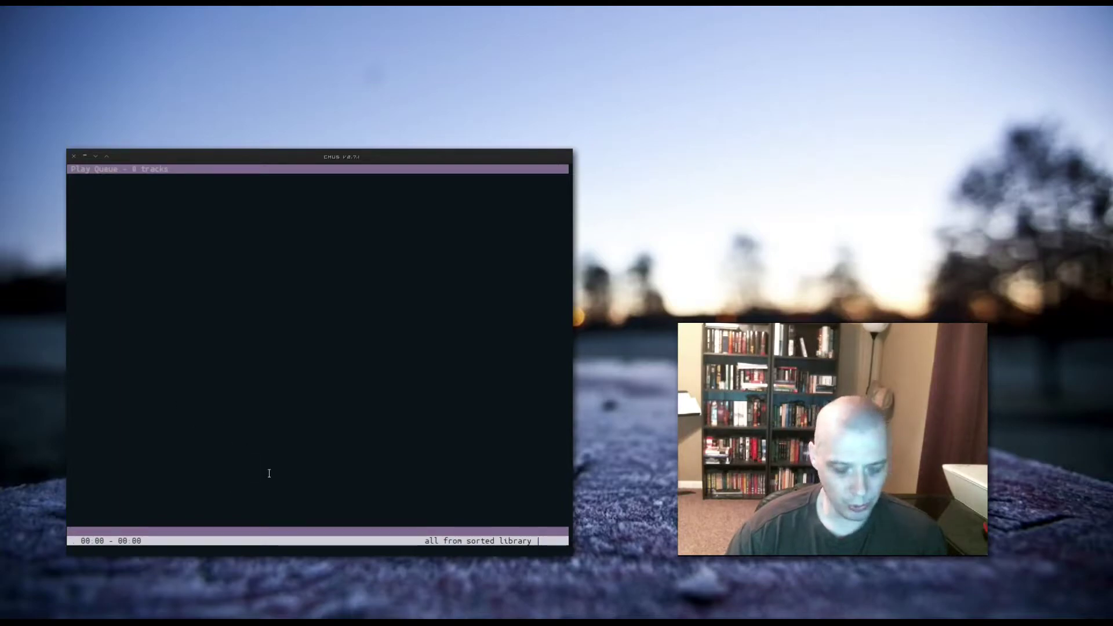
{"action": "key", "text": "5"}
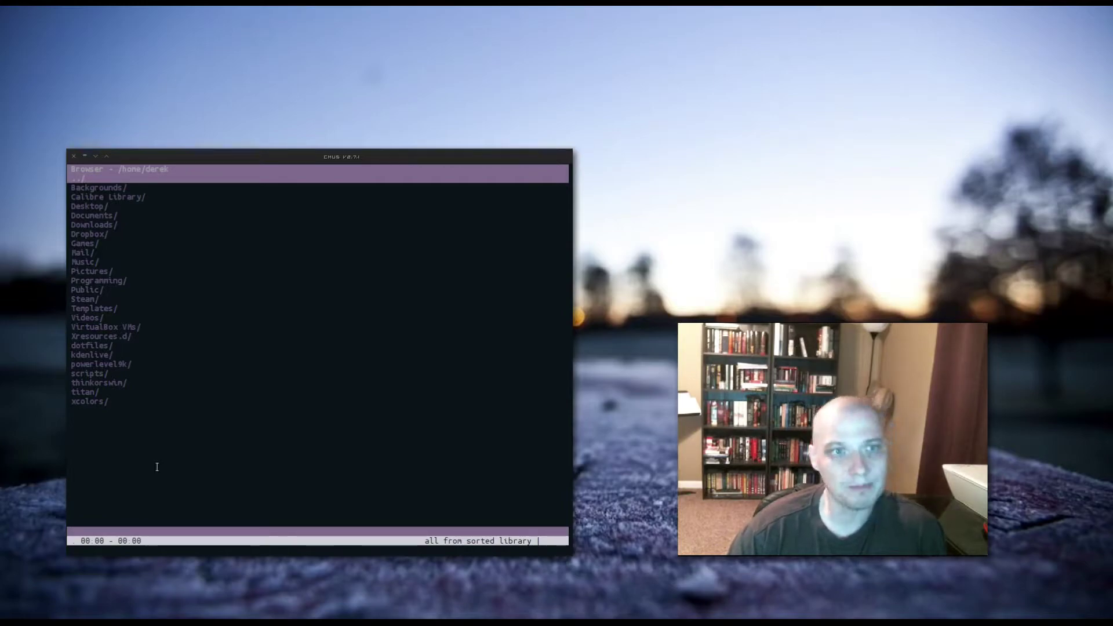
{"action": "key", "text": "6"}
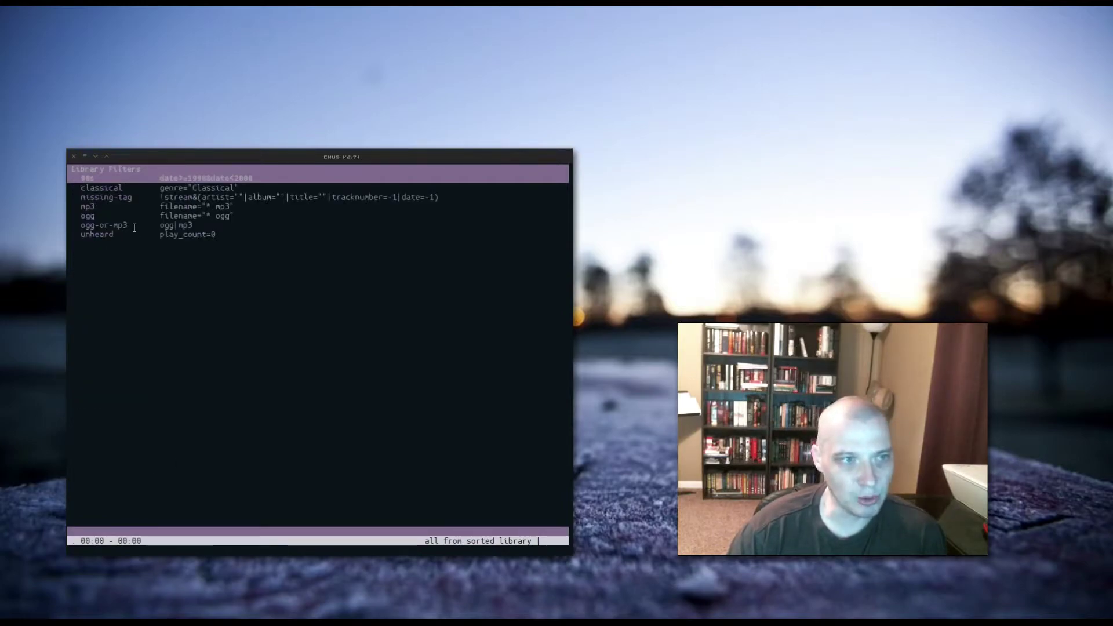
{"action": "key", "text": "7"}
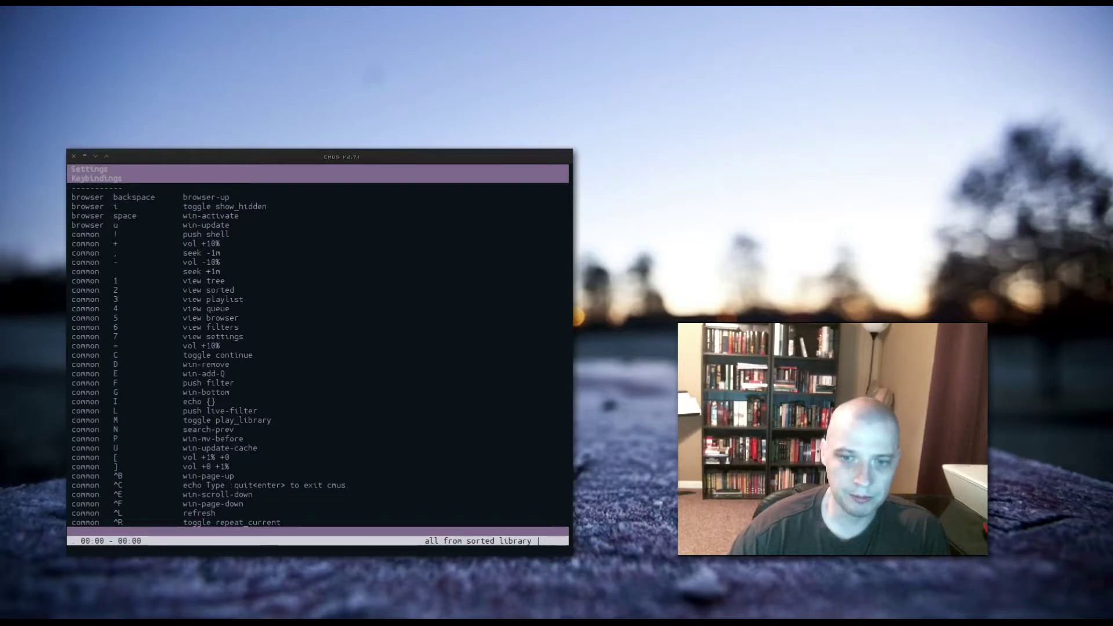
{"action": "key", "text": "1"}
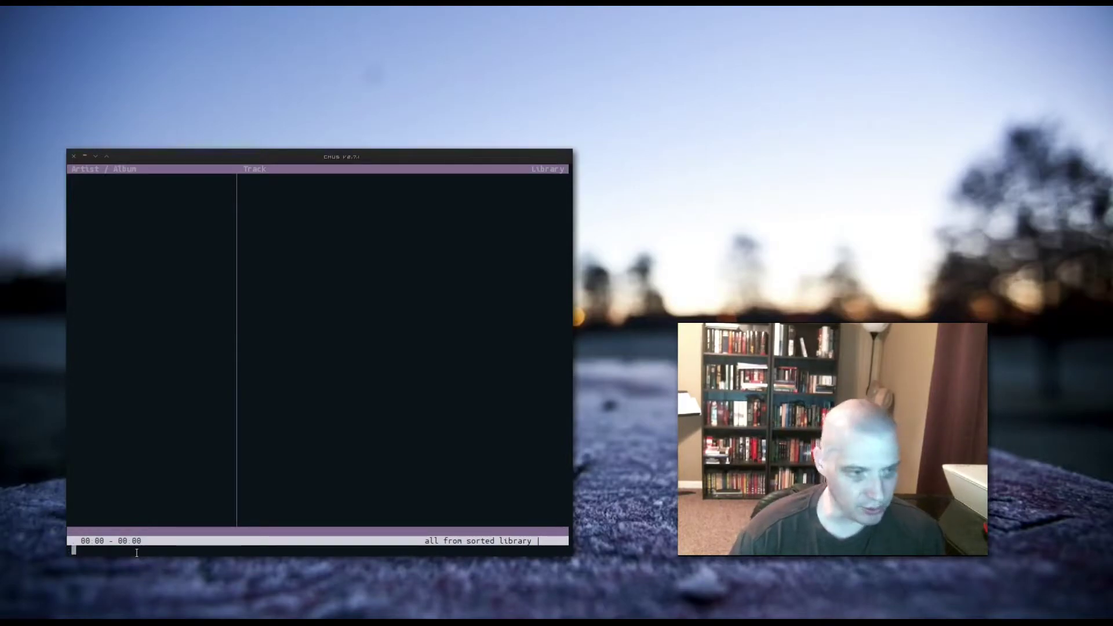
Add the ~/Music folder to the library
{"action": "type", "text": ":add"}
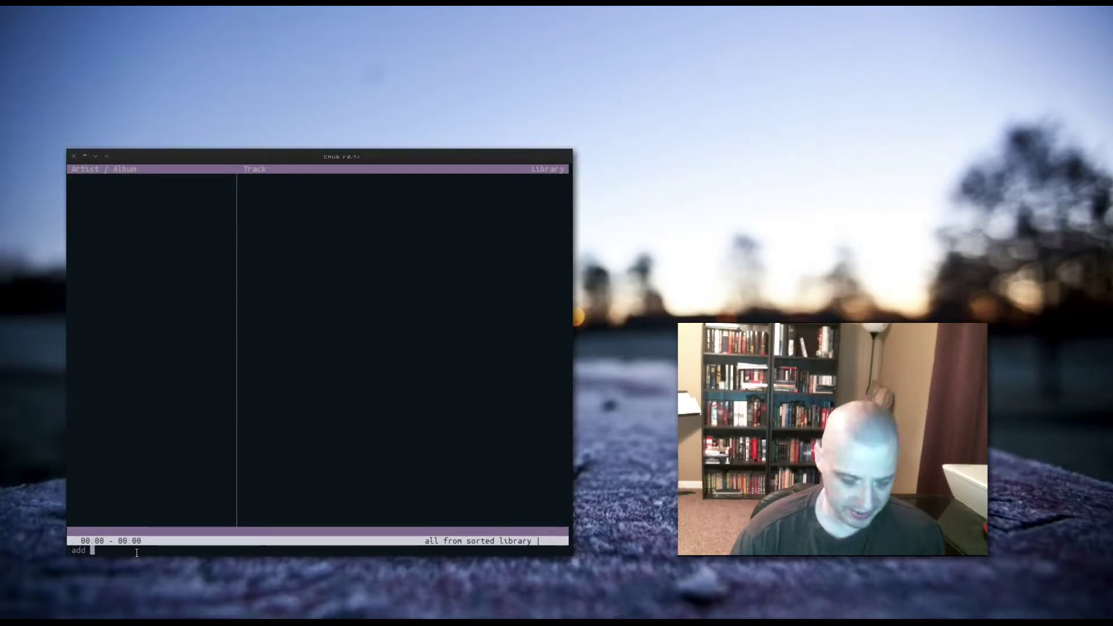
{"action": "type", "text": " ~"}
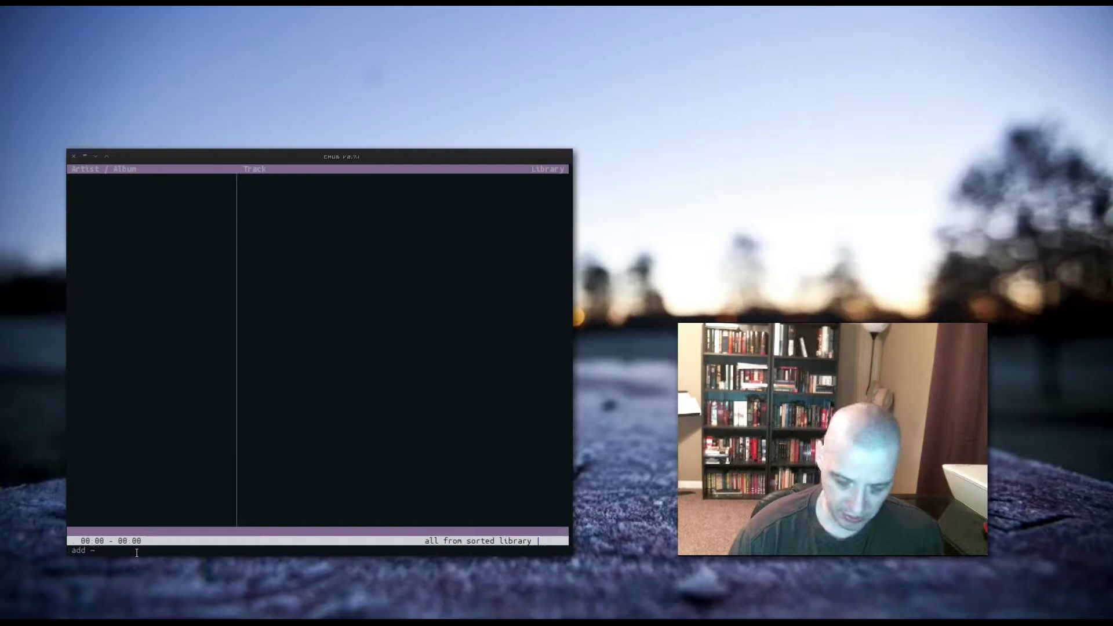
{"action": "type", "text": "/"}
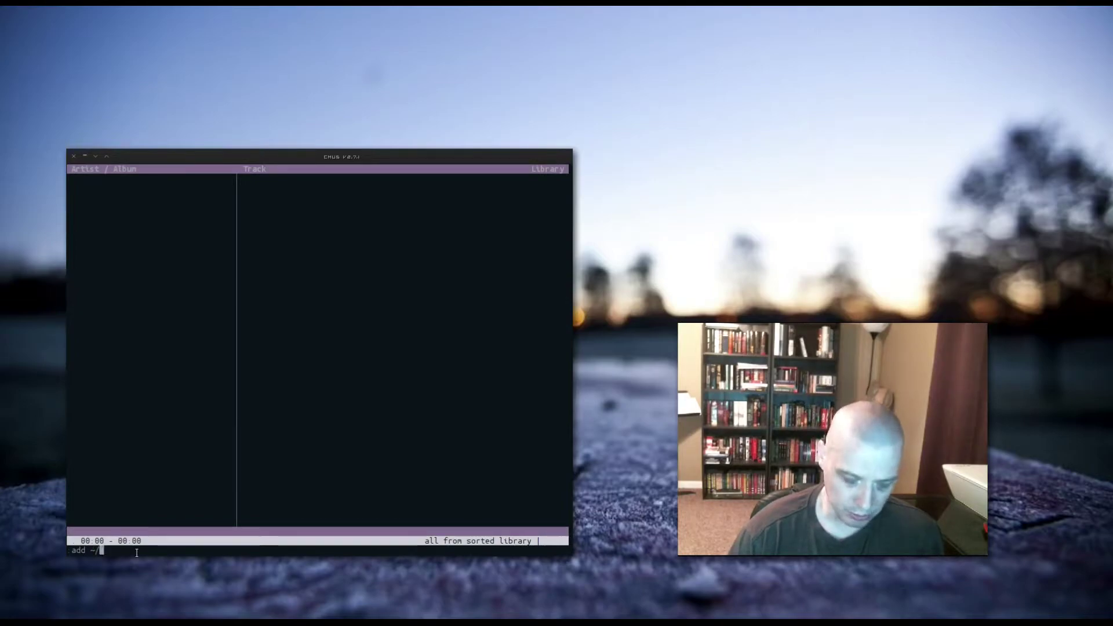
{"action": "type", "text": "Music"}
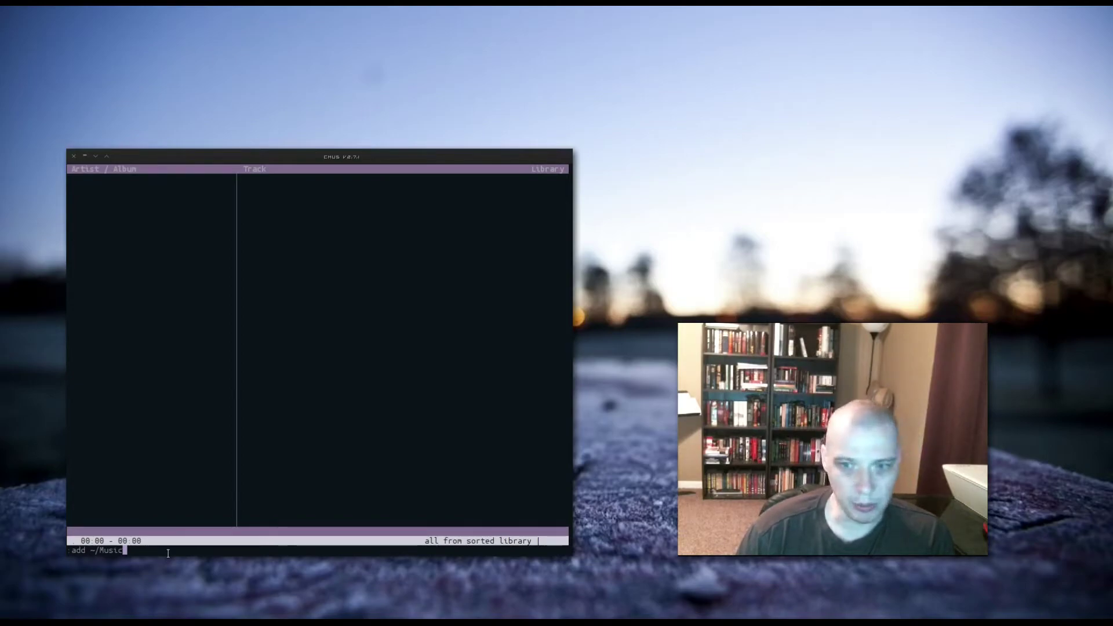
{"action": "key", "text": "Return"}
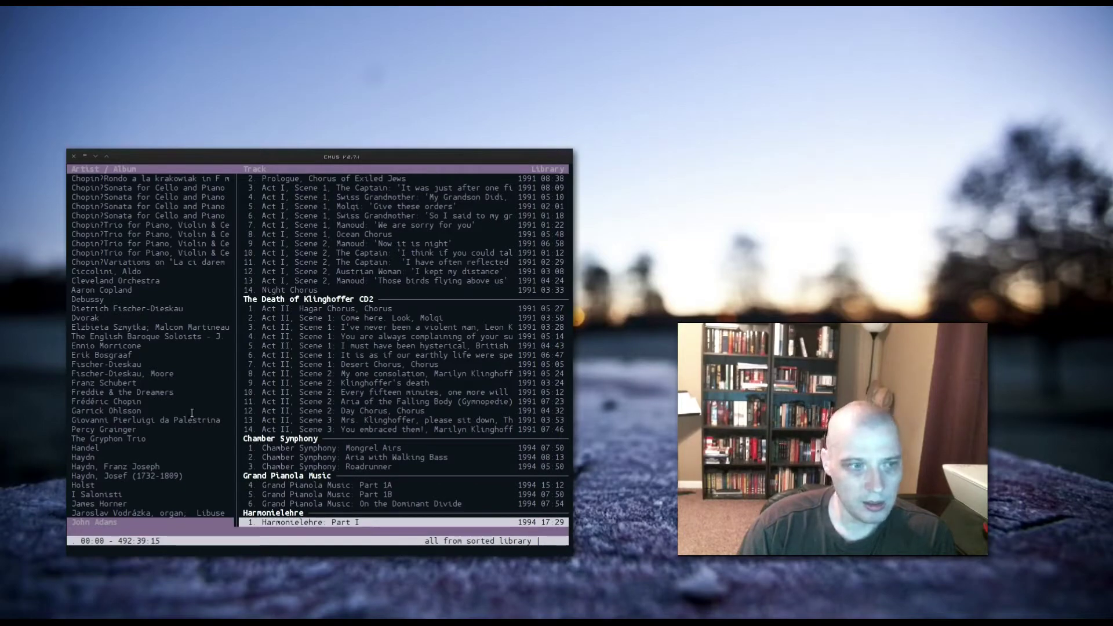
Examine the loaded artists and tracks in the tree view, and go through the sorted library, playlist, queue, browser, filters and settings views
{"action": "scroll", "coordinate": [192, 412], "scroll_direction": "down", "scroll_amount": 20}
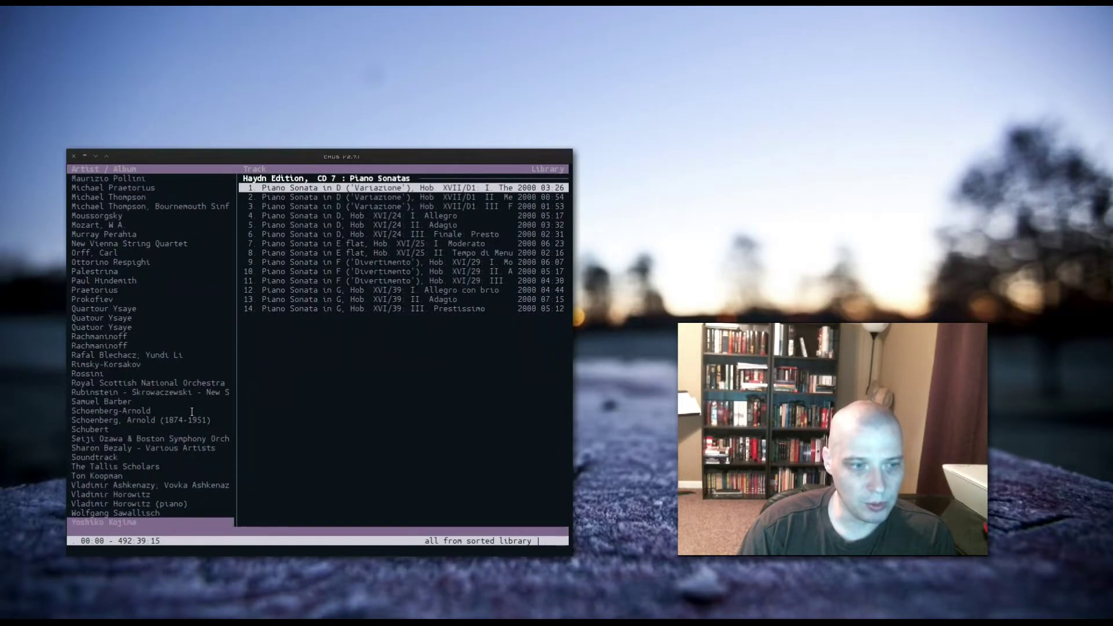
{"action": "scroll", "coordinate": [192, 412], "scroll_direction": "up", "scroll_amount": 20}
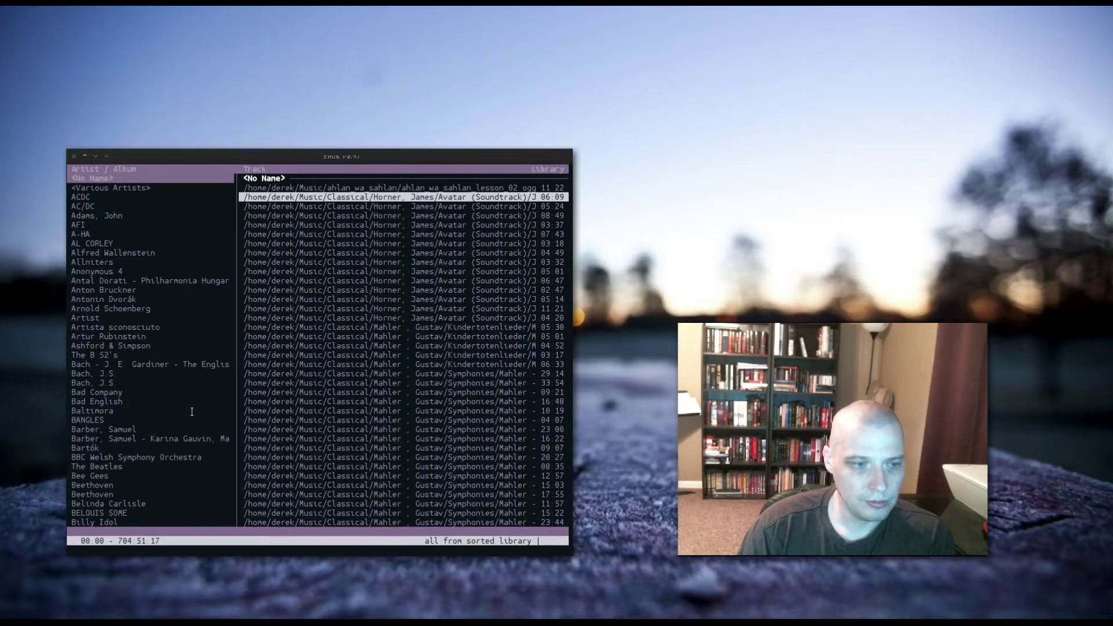
{"action": "scroll", "coordinate": [192, 412], "scroll_direction": "down", "scroll_amount": 20}
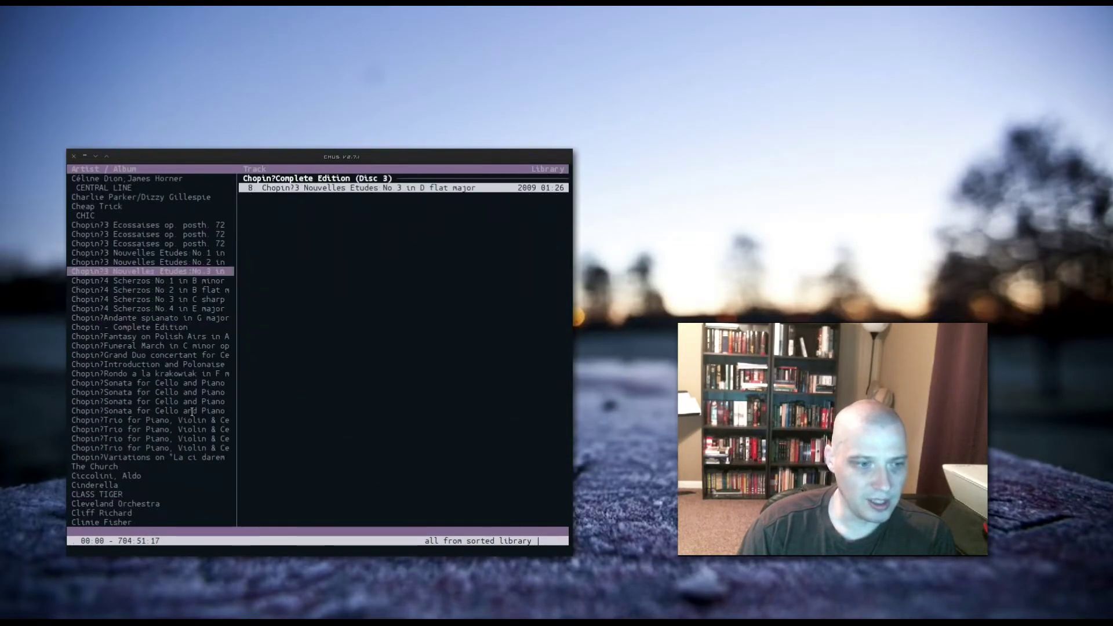
{"action": "scroll", "coordinate": [192, 412], "scroll_direction": "up", "scroll_amount": 20}
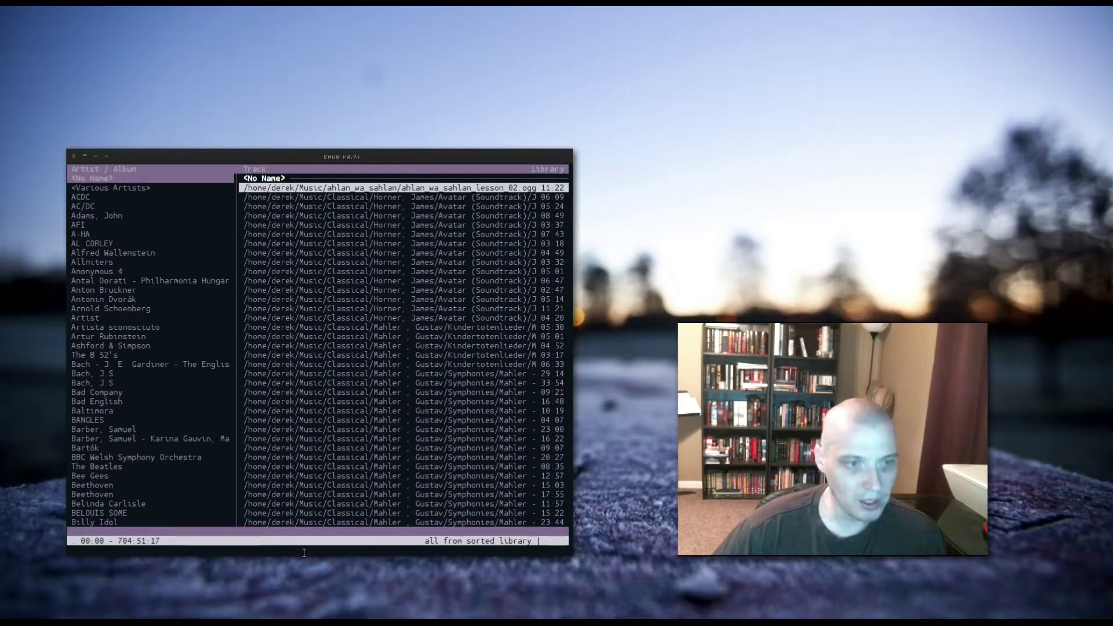
{"action": "key", "text": "2"}
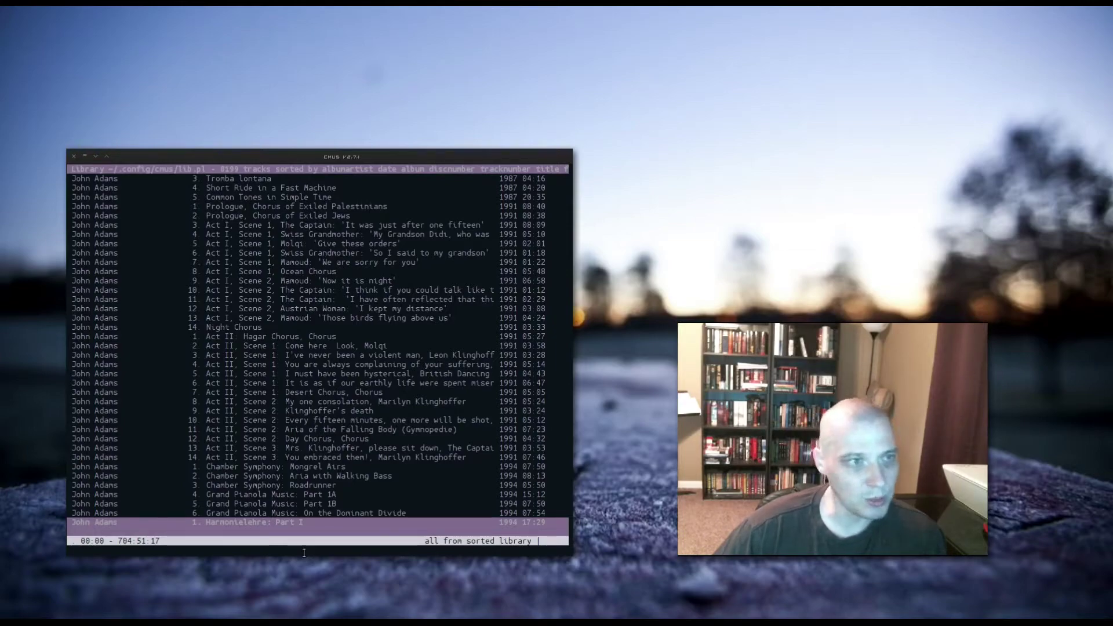
{"action": "key", "text": "3"}
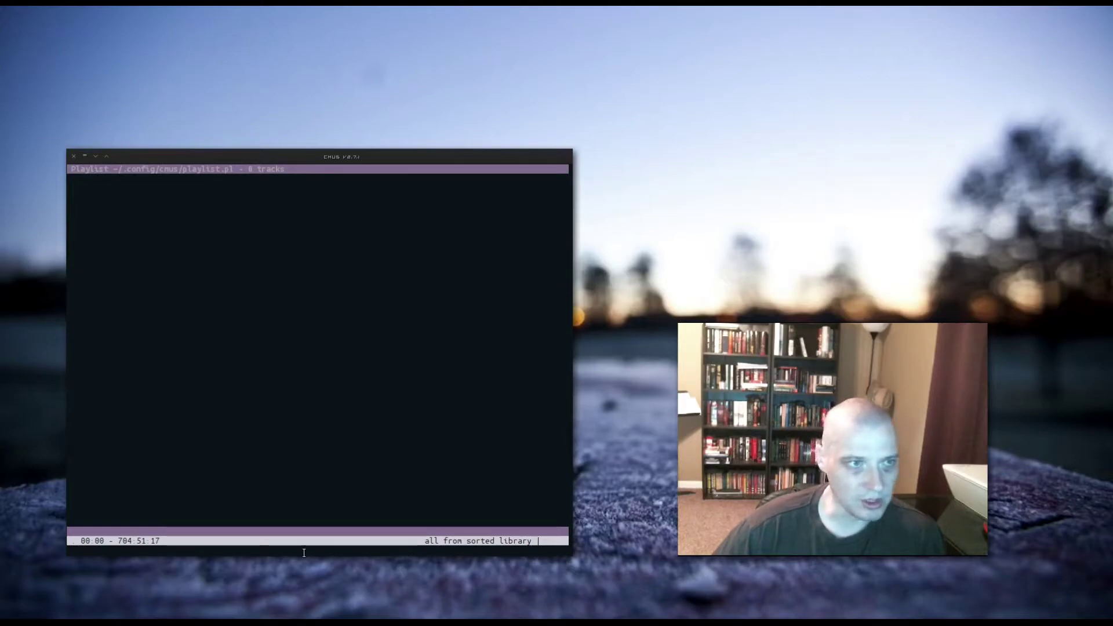
{"action": "key", "text": "4"}
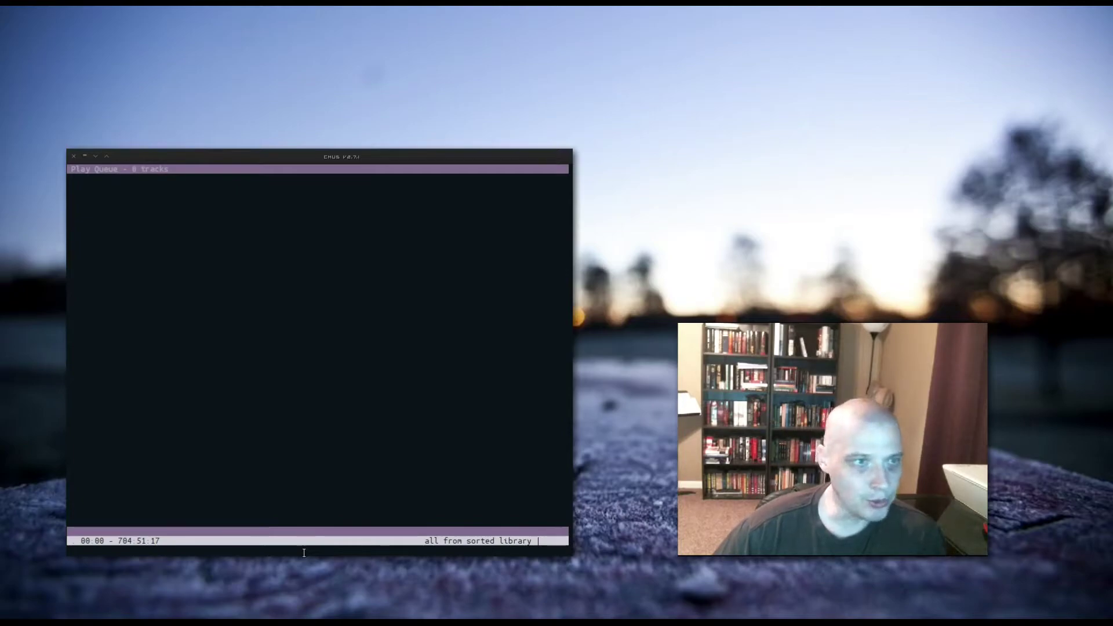
{"action": "key", "text": "5"}
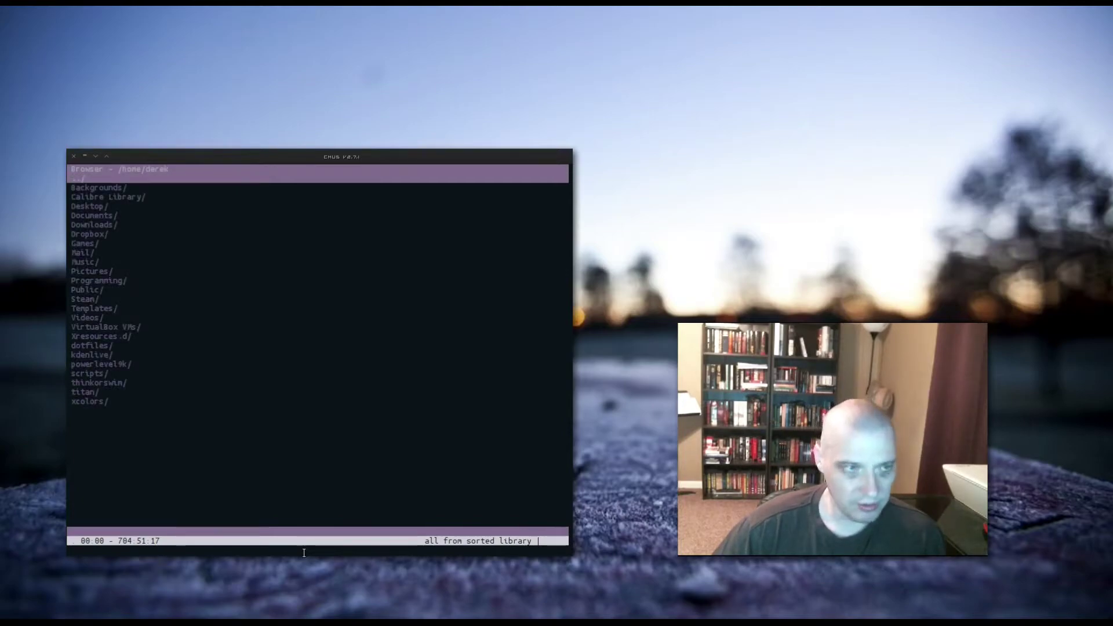
{"action": "key", "text": "6"}
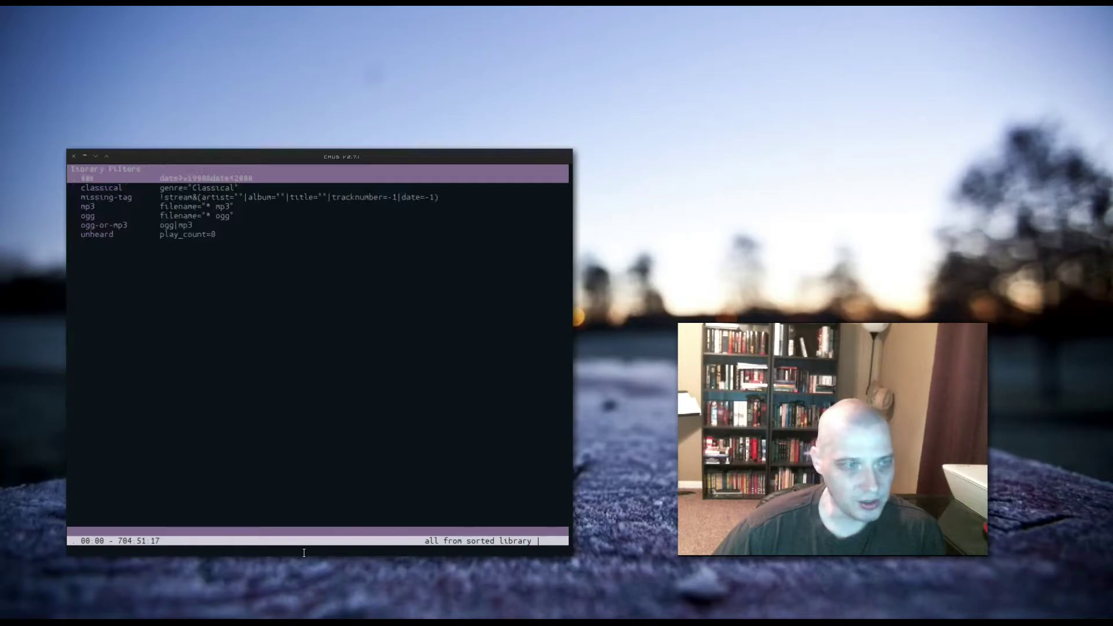
{"action": "key", "text": "7"}
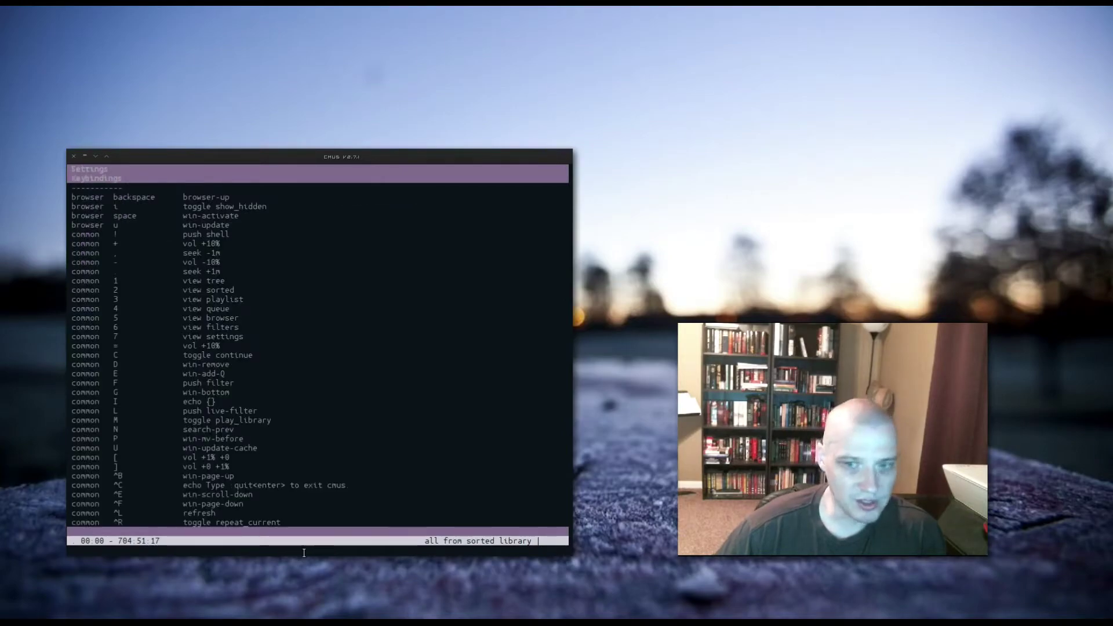
Return to the artist/album tree view and clear all tracks from the library
{"action": "key", "text": "1"}
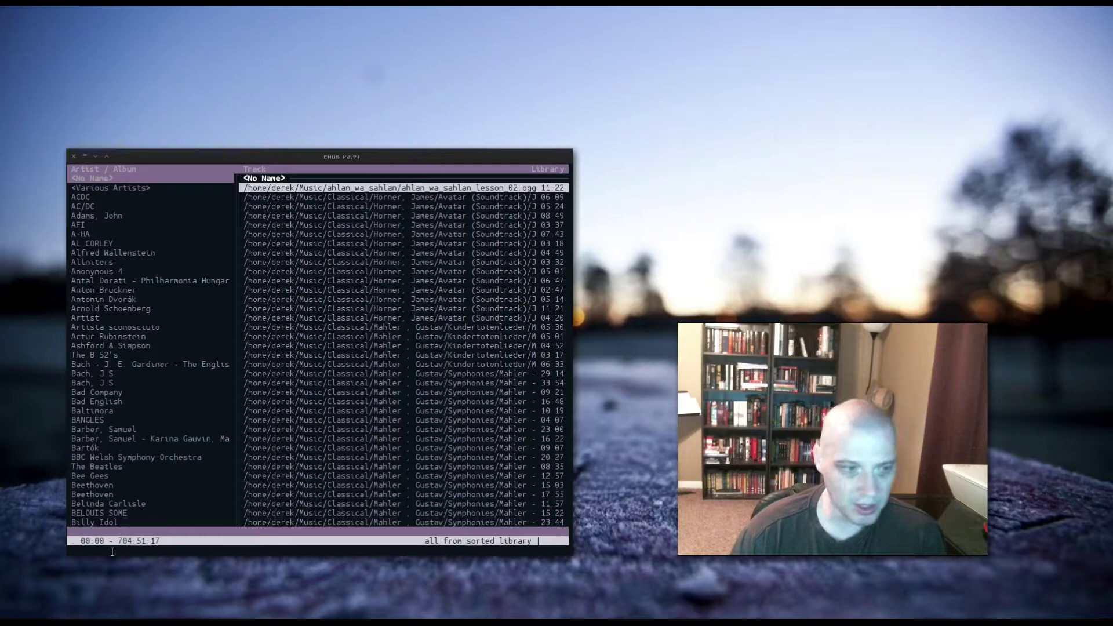
{"action": "type", "text": ":clear"}
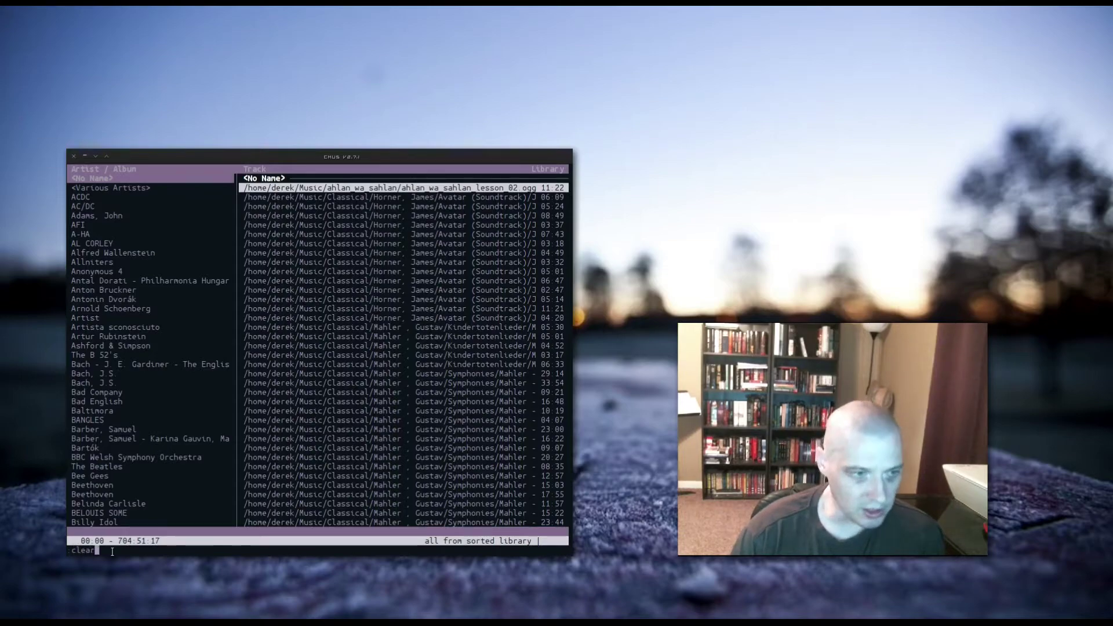
{"action": "key", "text": "Return"}
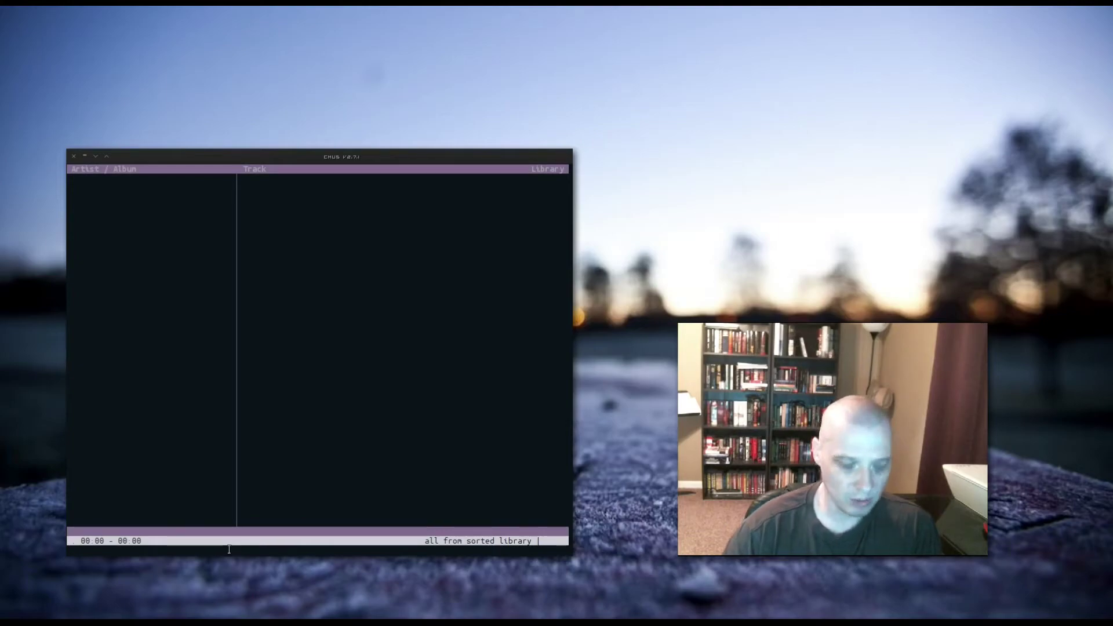
Add the ~/Music/Graduate Recital/ folder to the library
{"action": "key", "text": "colon"}
{"action": "type", "text": "ad"}
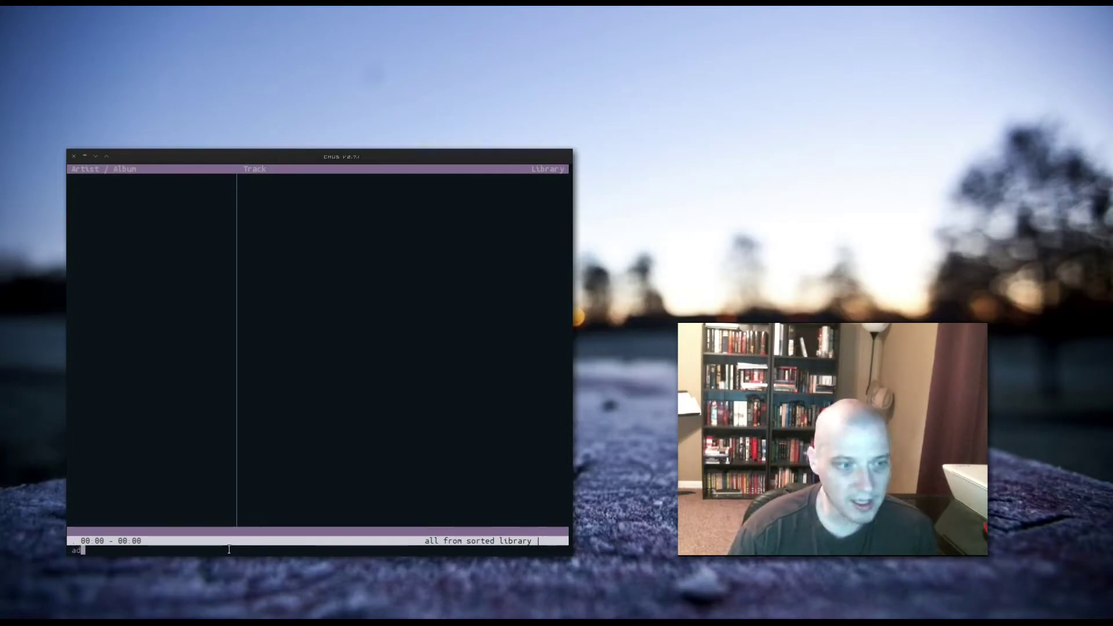
{"action": "type", "text": "d ~"}
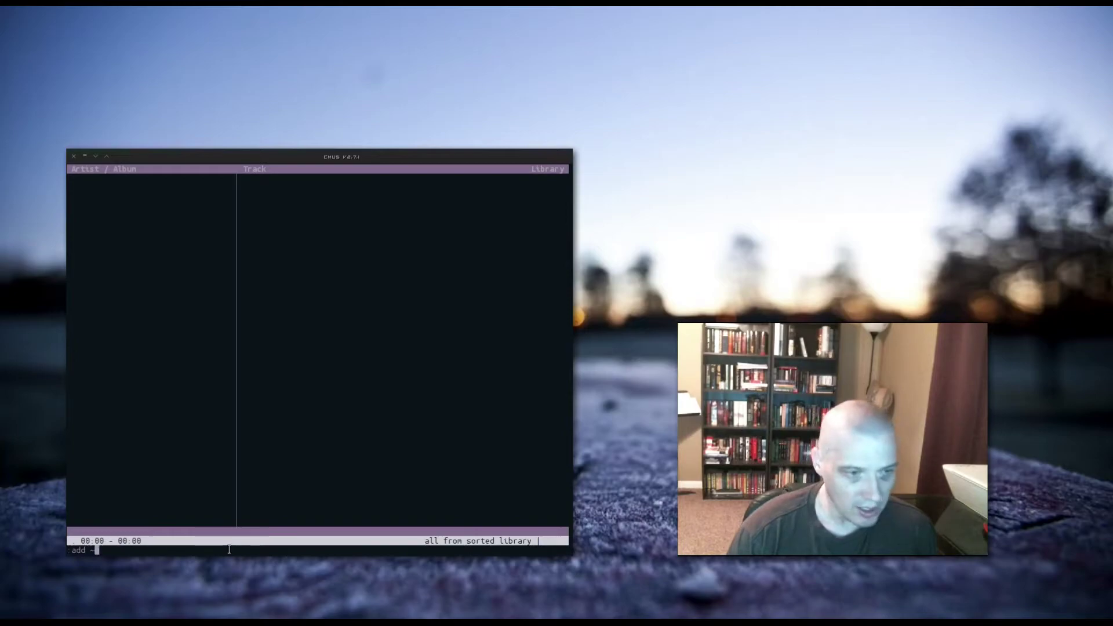
{"action": "type", "text": "/Mus"}
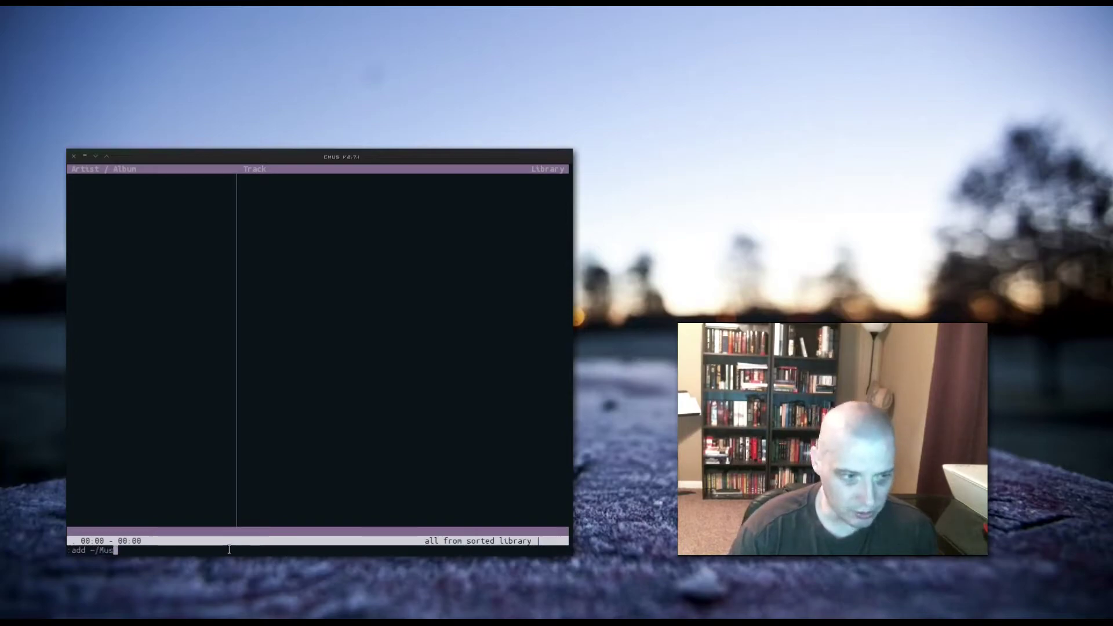
{"action": "type", "text": "ic/"}
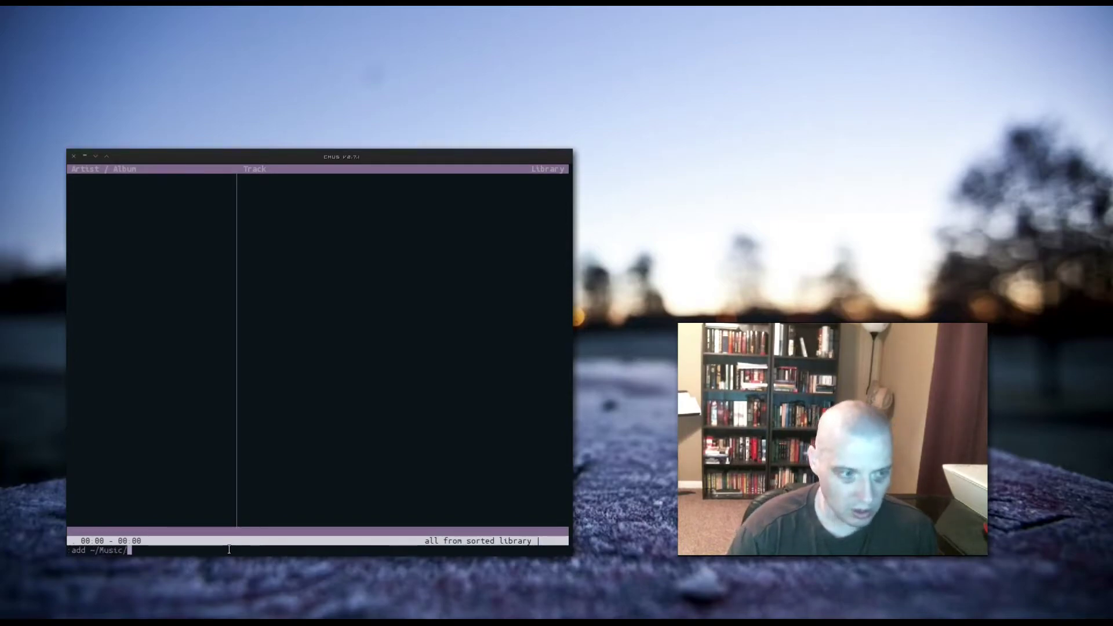
{"action": "type", "text": "Graduate"}
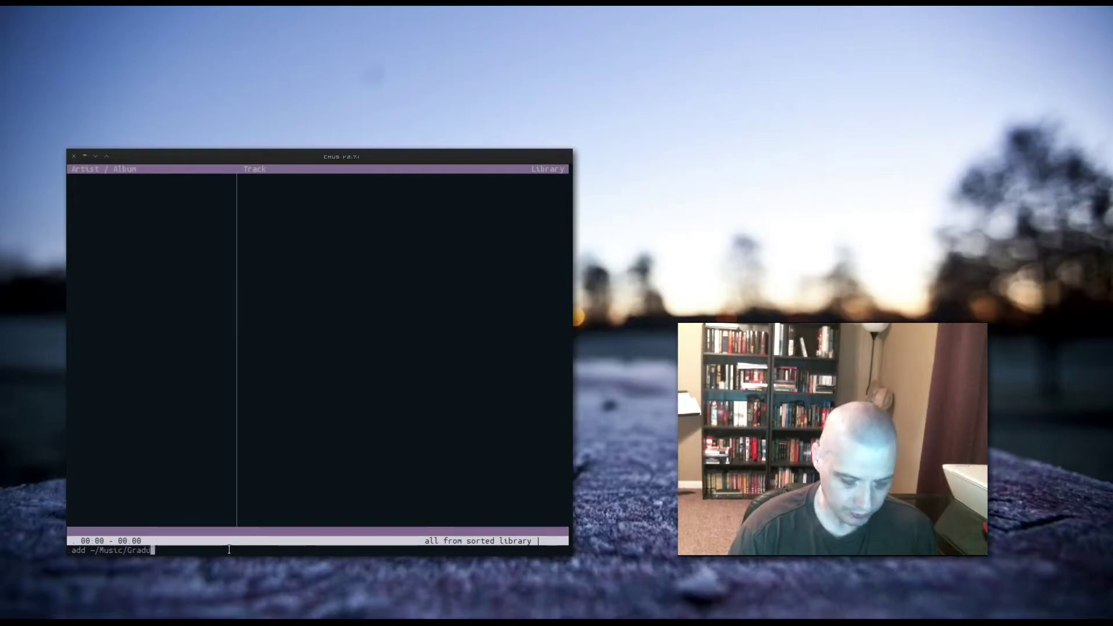
{"action": "type", "text": " Recital/"}
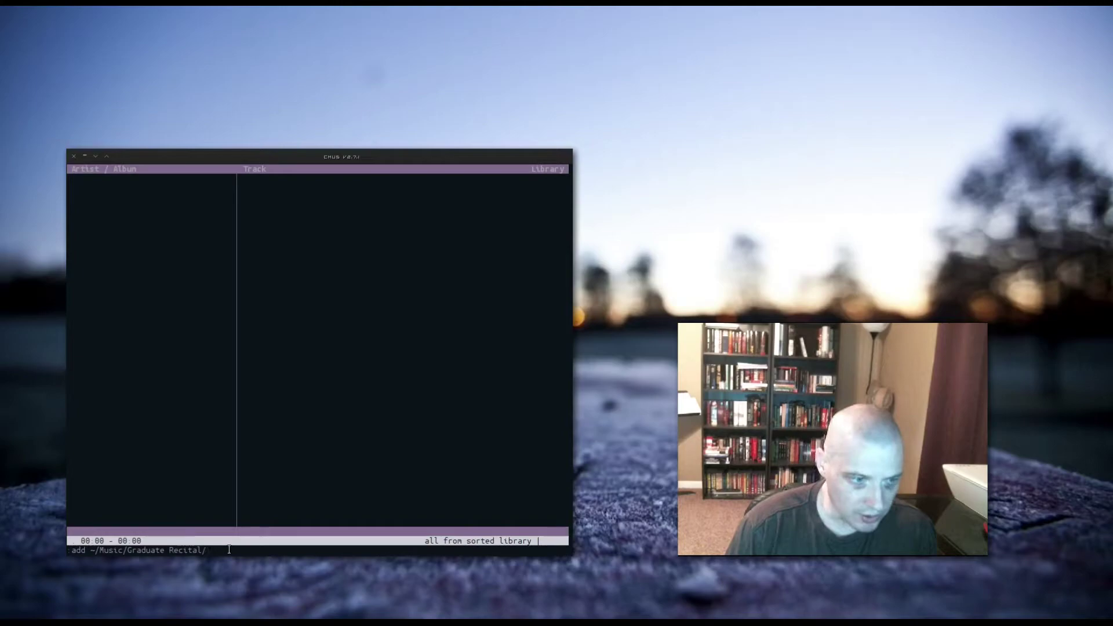
{"action": "key", "text": "Return"}
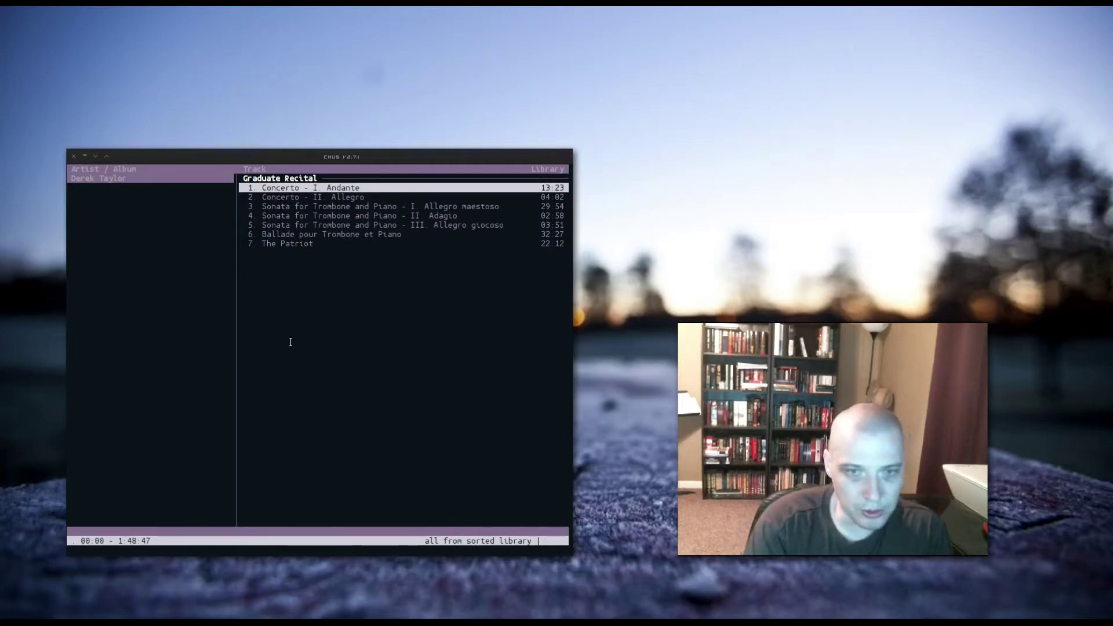
Select track 6, "Ballade pour Trombone et Piano", in the Graduate Recital album and activate it as the current track
{"action": "key", "text": "Tab"}
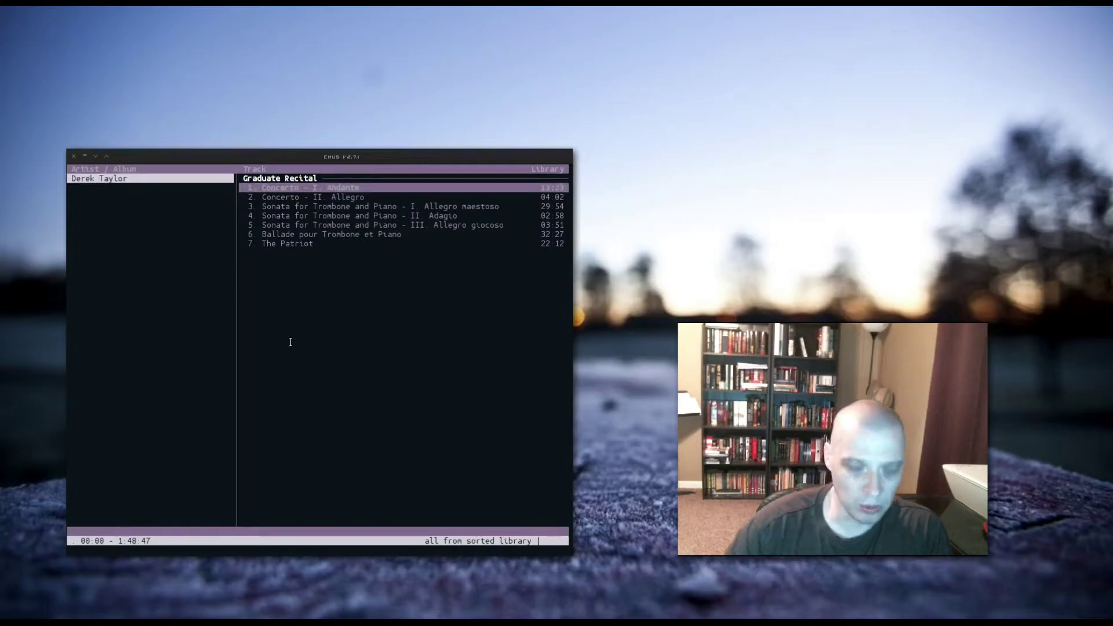
{"action": "scroll", "coordinate": [291, 342], "scroll_direction": "down", "scroll_amount": 6}
{"action": "scroll", "coordinate": [290, 342], "scroll_direction": "up", "scroll_amount": 5}
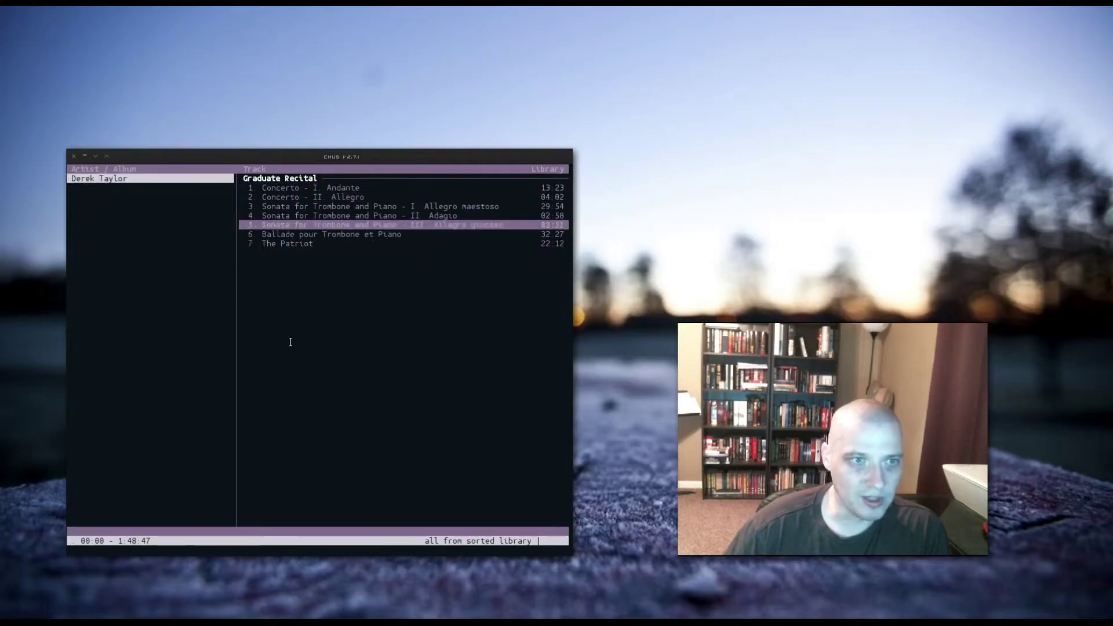
{"action": "scroll", "coordinate": [290, 342], "scroll_direction": "down", "scroll_amount": 4}
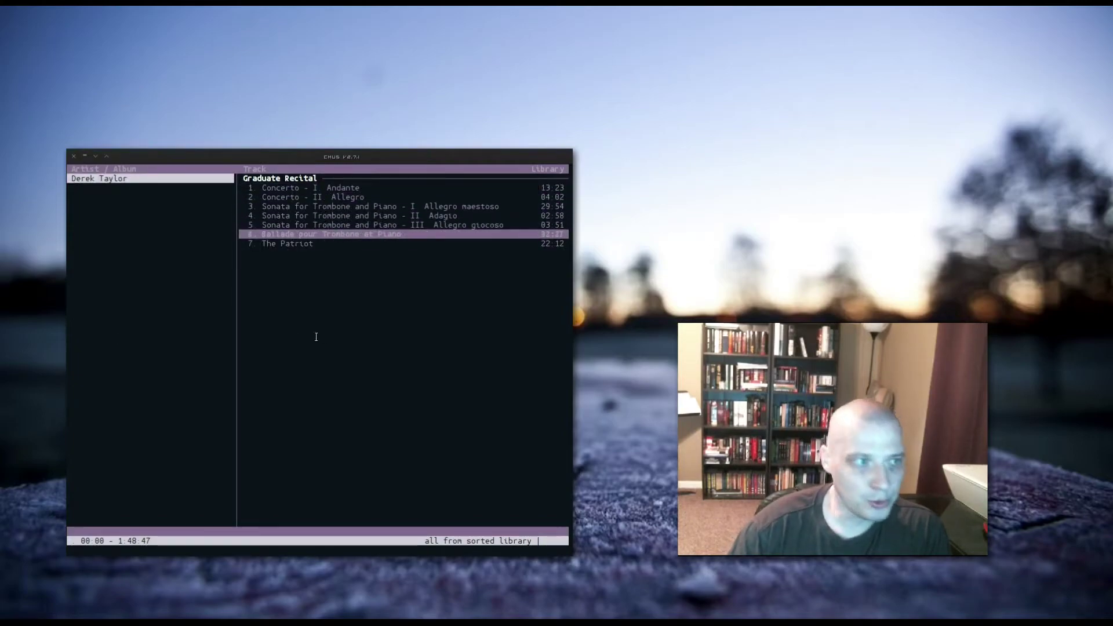
{"action": "key", "text": "Return"}
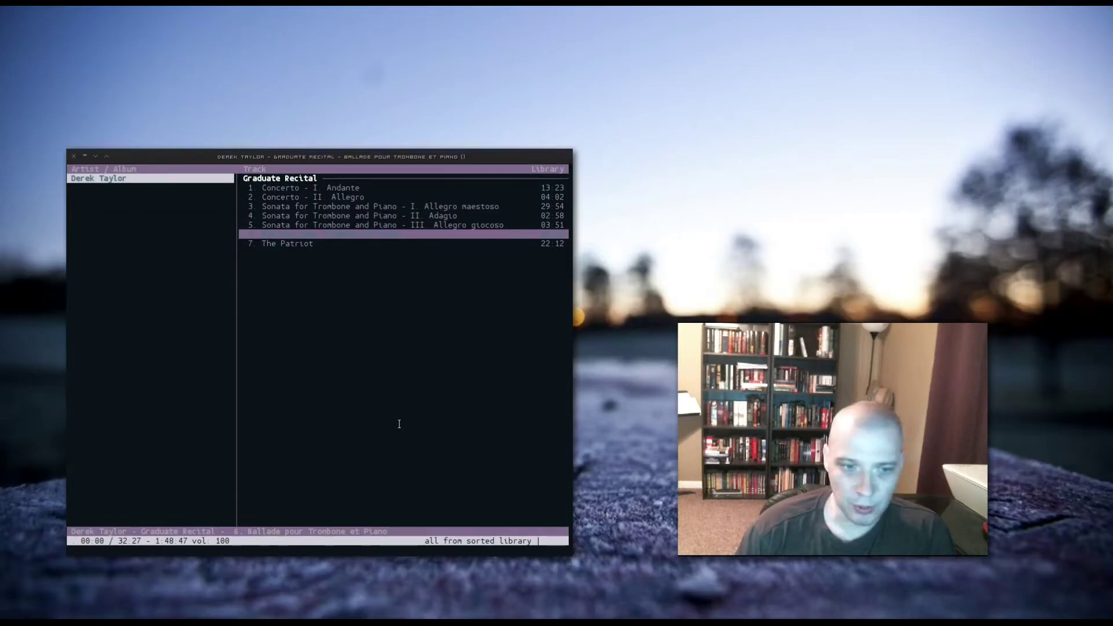
{"action": "key", "text": "Up"}
{"action": "key", "text": "Up"}
{"action": "key", "text": "Up"}
{"action": "key", "text": "Down"}
{"action": "key", "text": "Down"}
{"action": "key", "text": "Down"}
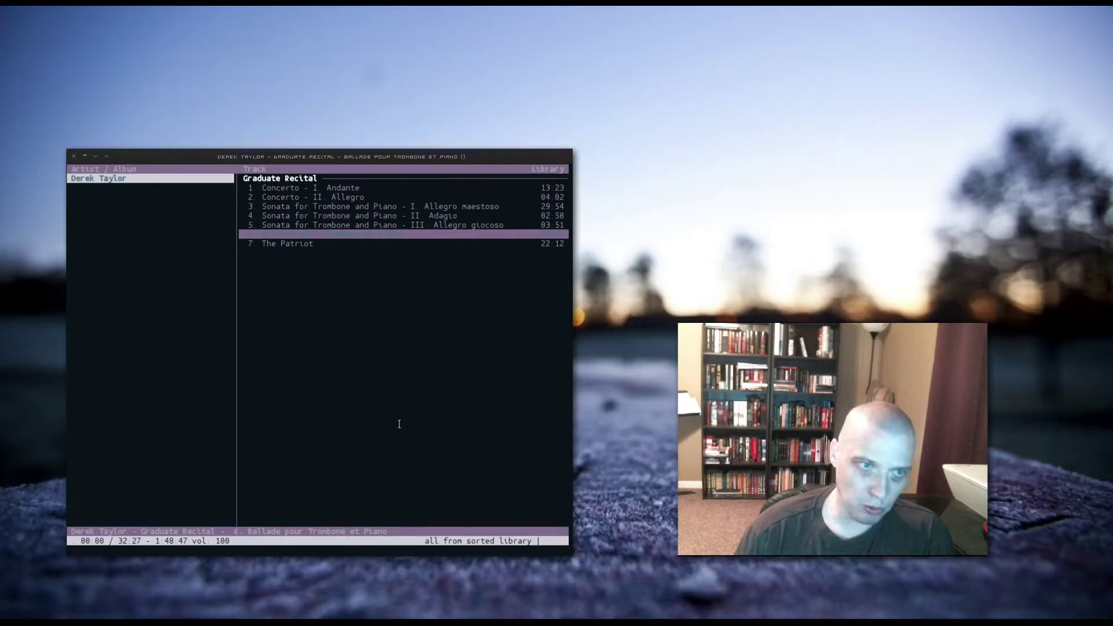
Try the play, pause and stop controls on "Ballade pour Trombone et Piano", leaving it playing from its beginning
{"action": "key", "text": "x"}
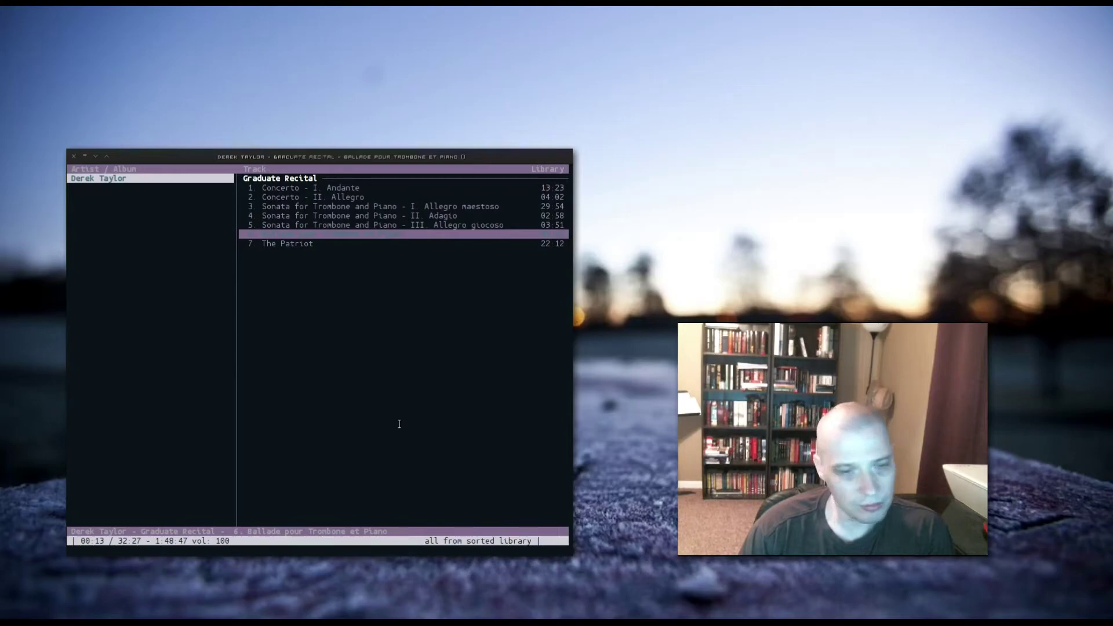
{"action": "key", "text": "c"}
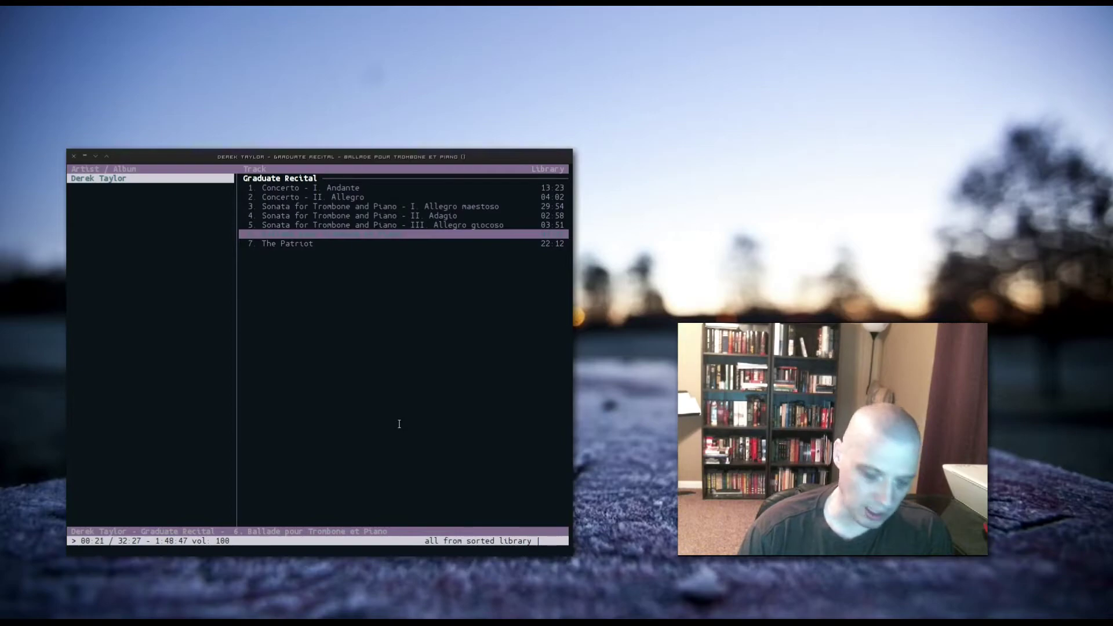
{"action": "key", "text": "v"}
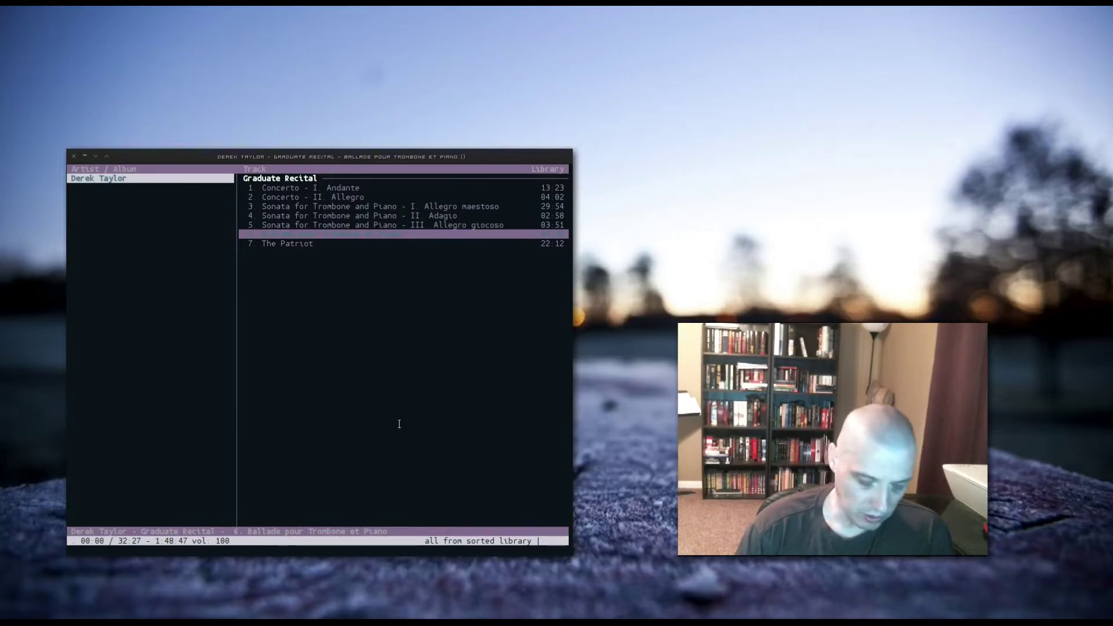
{"action": "key", "text": "x"}
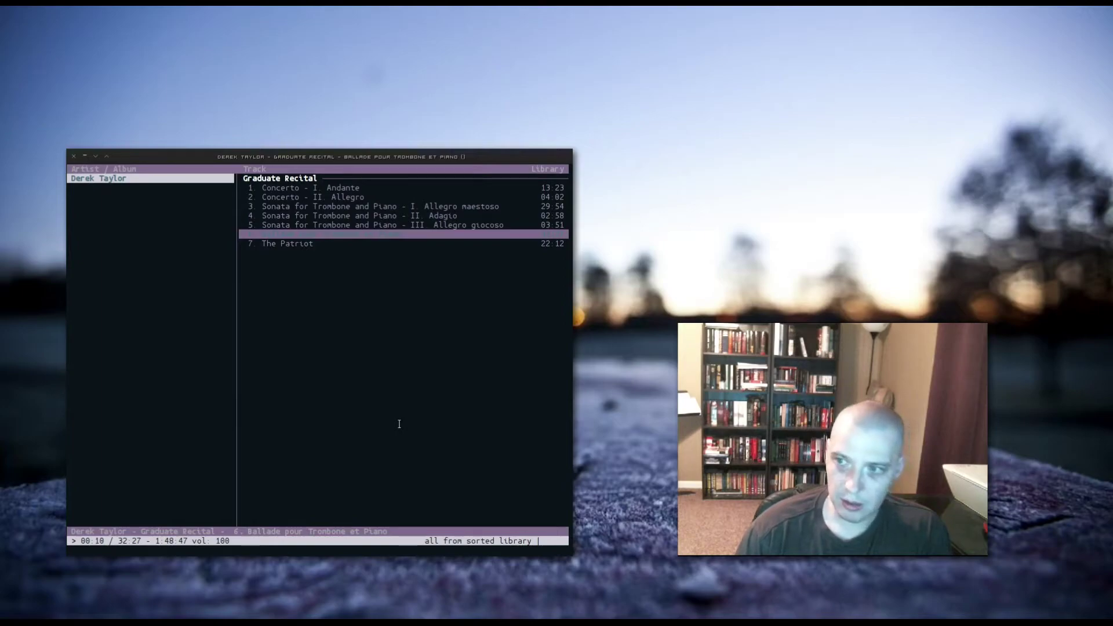
Skip ahead to "The Patriot" and back to "Sonata for Trombone and Piano - III. Allegro giocoso", leaving that track paused
{"action": "key", "text": "b"}
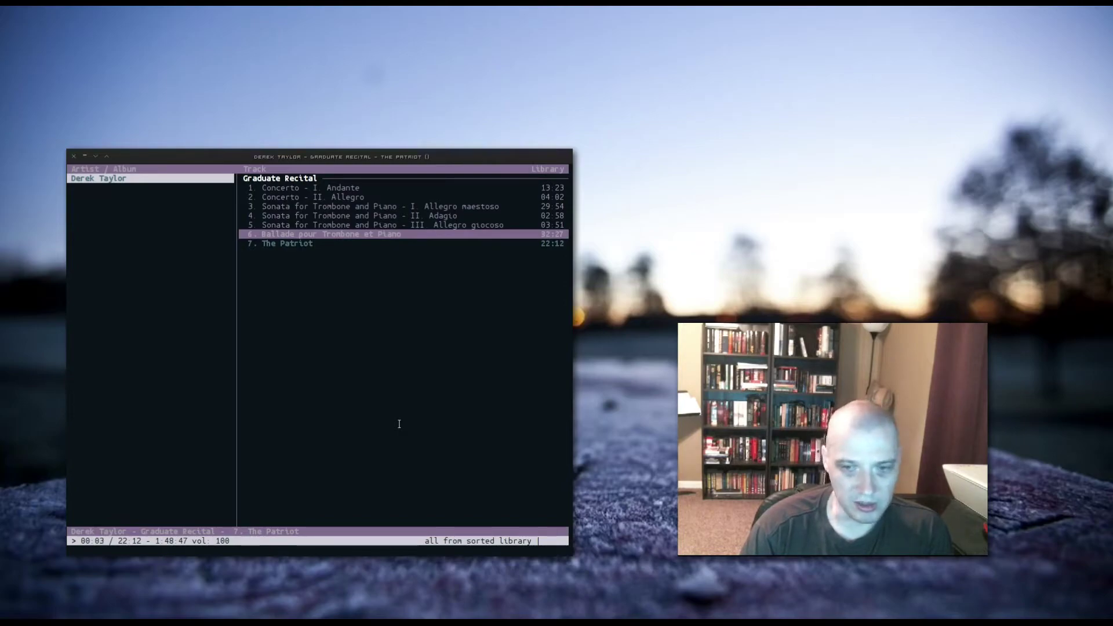
{"action": "key", "text": "b"}
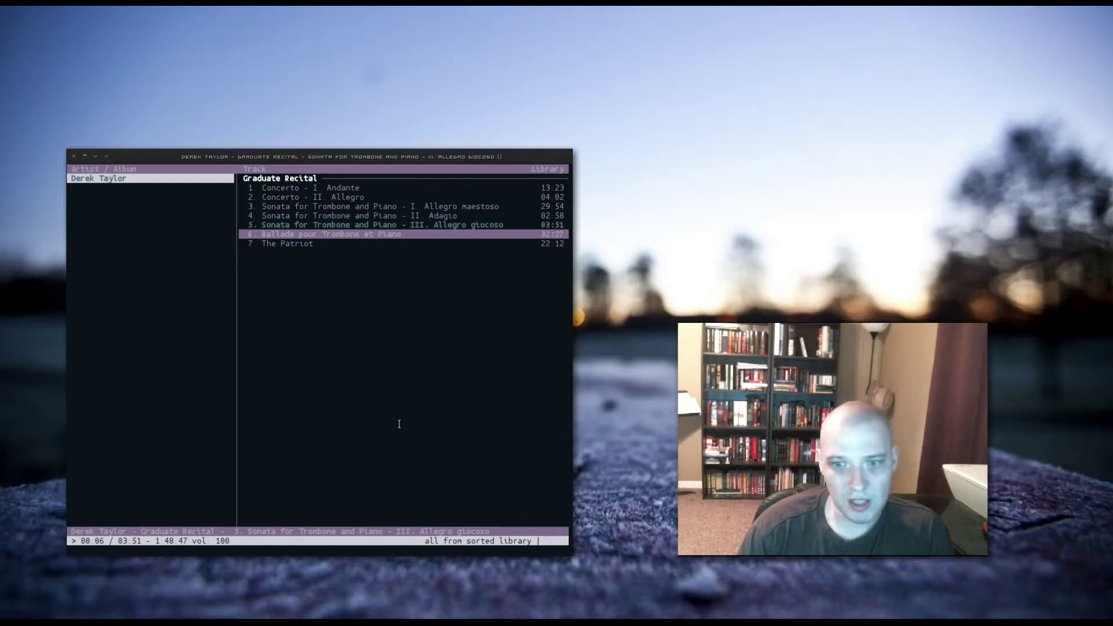
{"action": "key", "text": "c"}
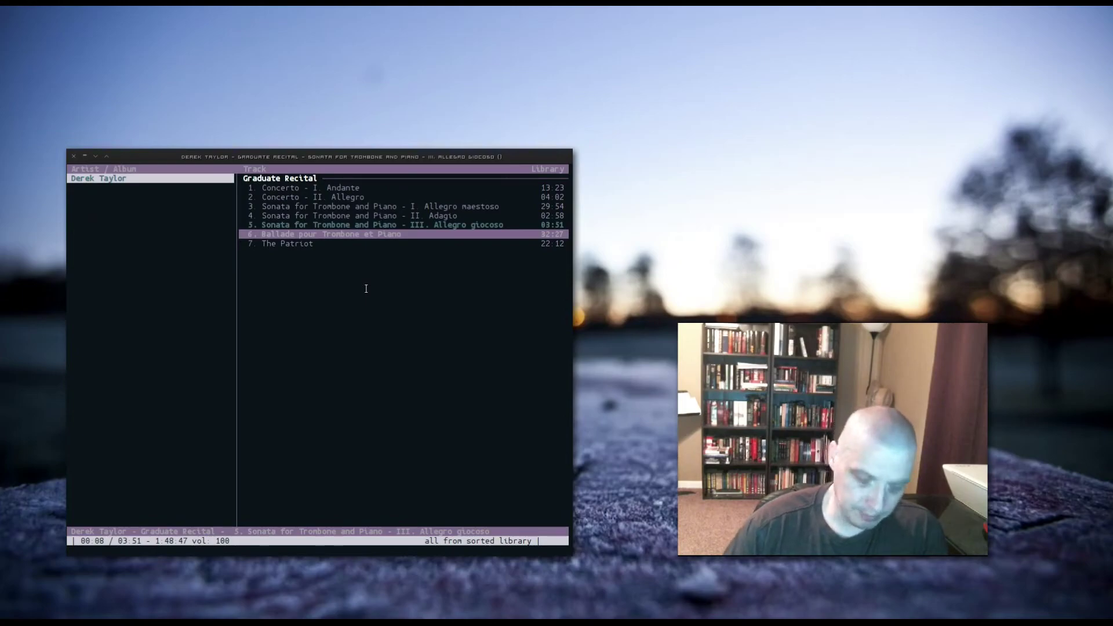
Play "Ballade pour Trombone et Piano" again and seek backward in it, leaving playback paused
{"action": "key", "text": "Return"}
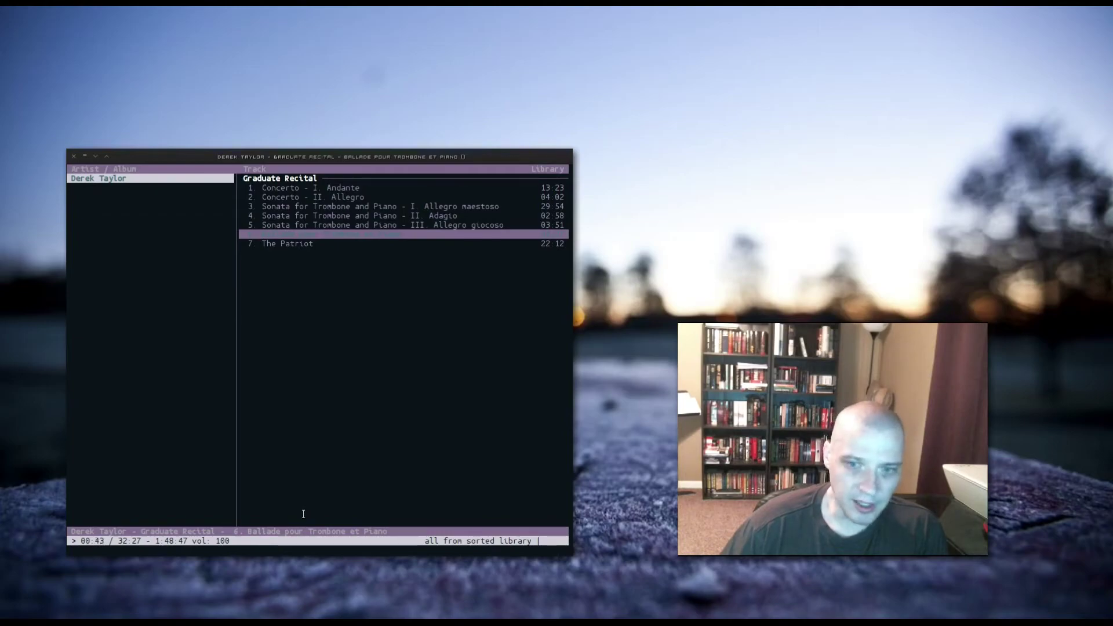
{"action": "key", "text": "Left"}
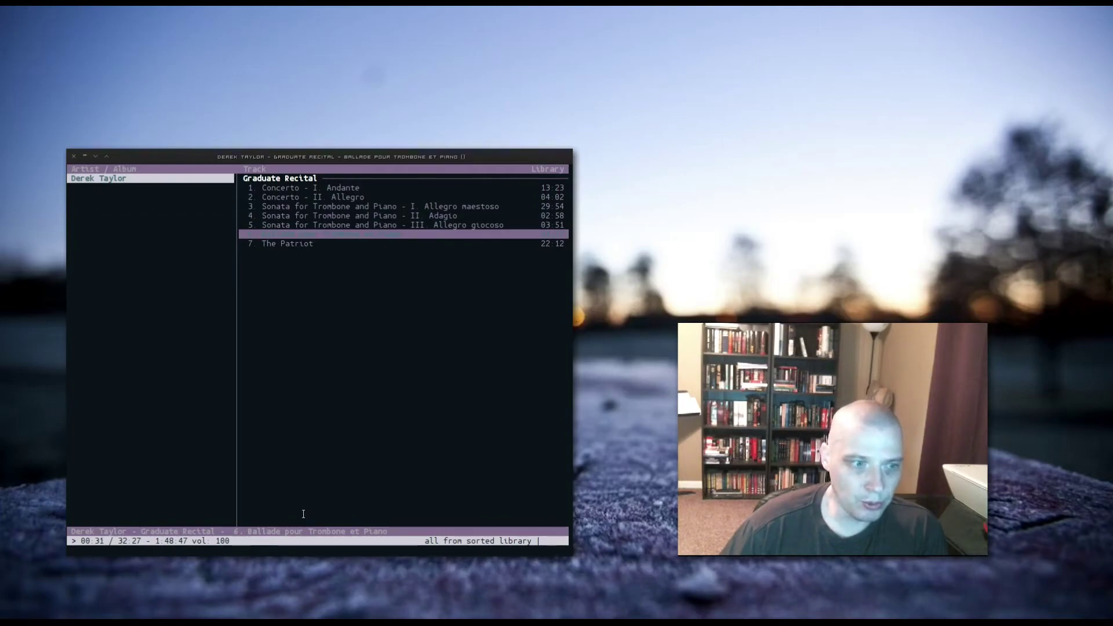
{"action": "key", "text": "c"}
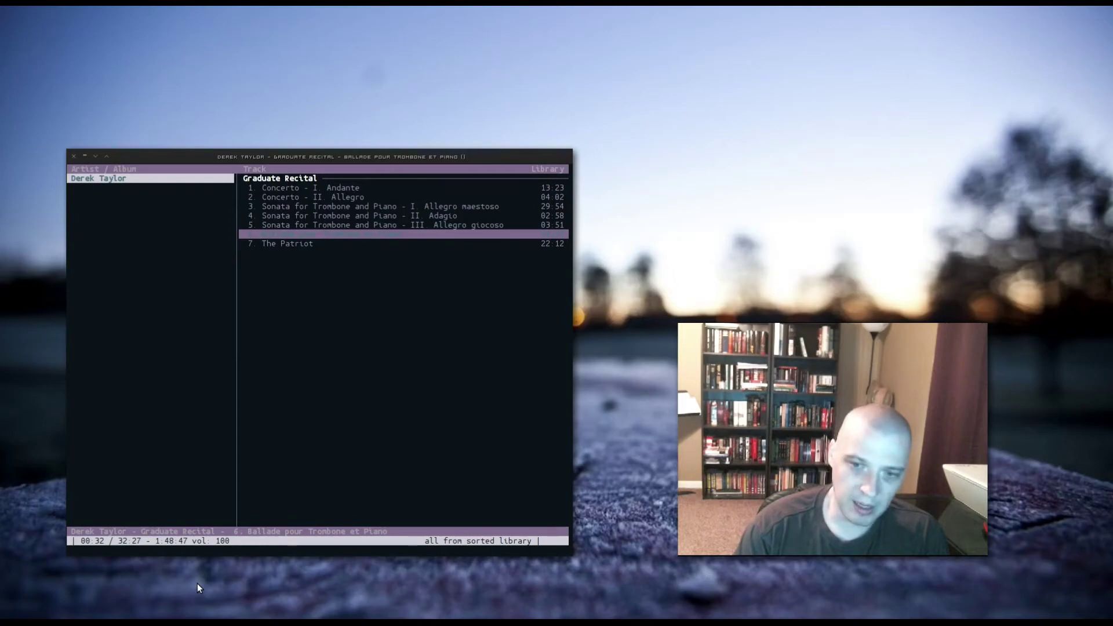
Look through the keybindings, commands and options in the settings view
{"action": "key", "text": "7"}
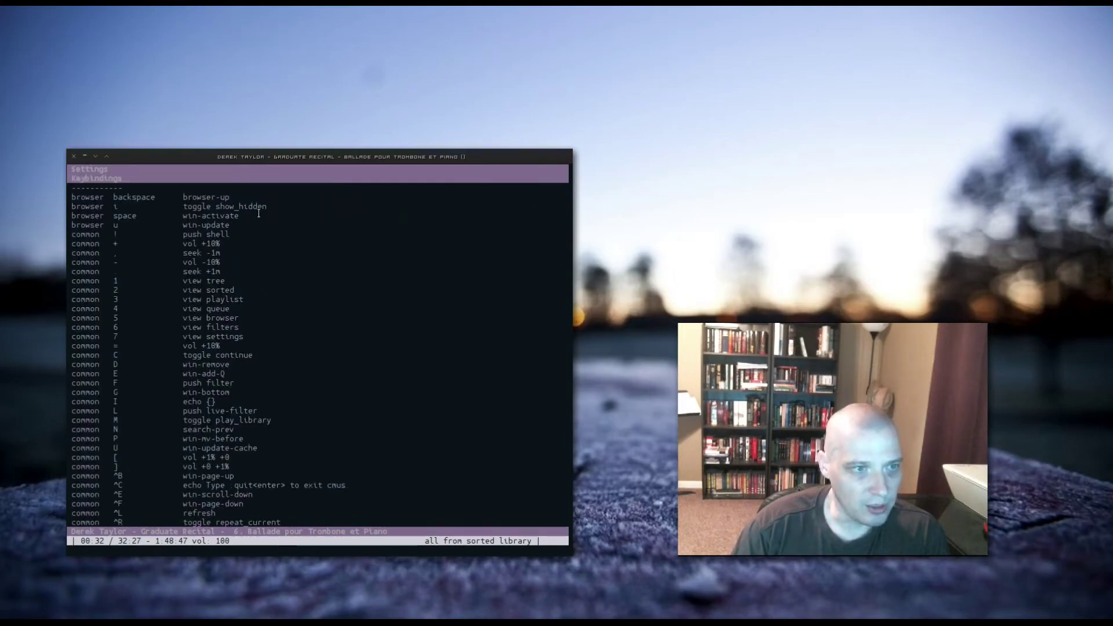
{"action": "scroll", "coordinate": [259, 214], "scroll_direction": "down", "scroll_amount": 20}
{"action": "scroll", "coordinate": [259, 213], "scroll_direction": "down", "scroll_amount": 20}
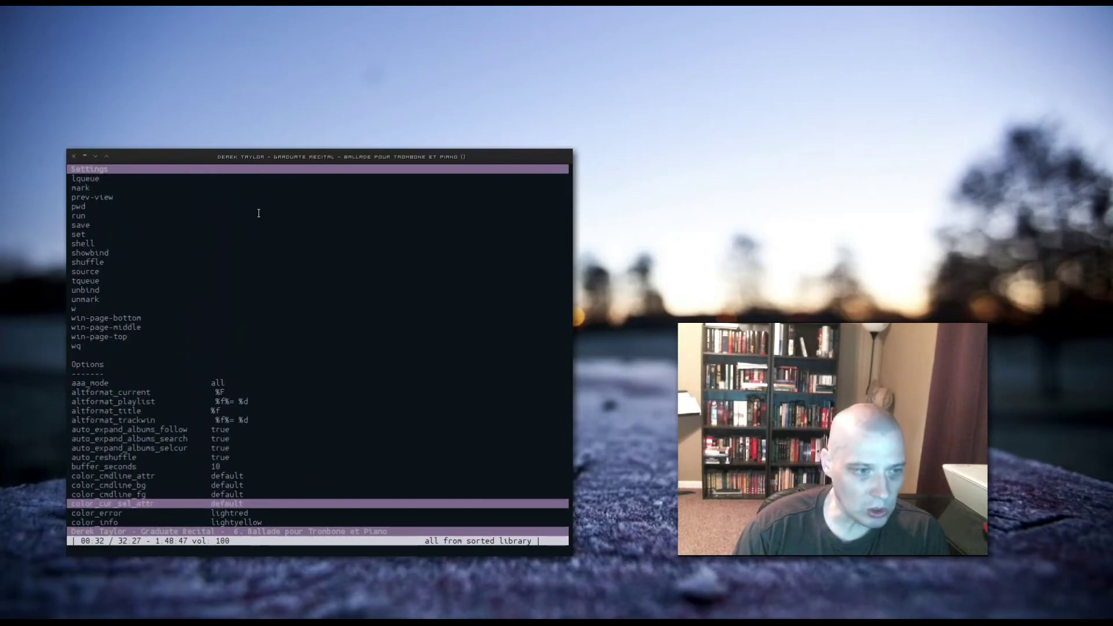
{"action": "scroll", "coordinate": [258, 214], "scroll_direction": "up", "scroll_amount": 20}
{"action": "scroll", "coordinate": [258, 214], "scroll_direction": "up", "scroll_amount": 20}
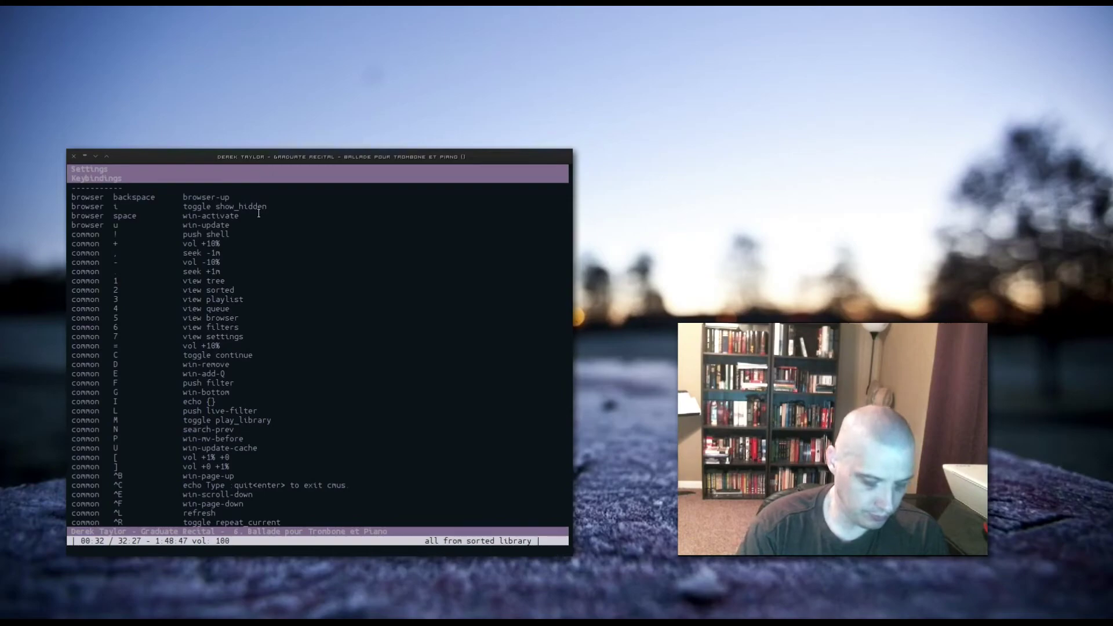
Quit the player and open the cmus manual page in the terminal
{"action": "key", "text": "q"}
{"action": "key", "text": "y"}
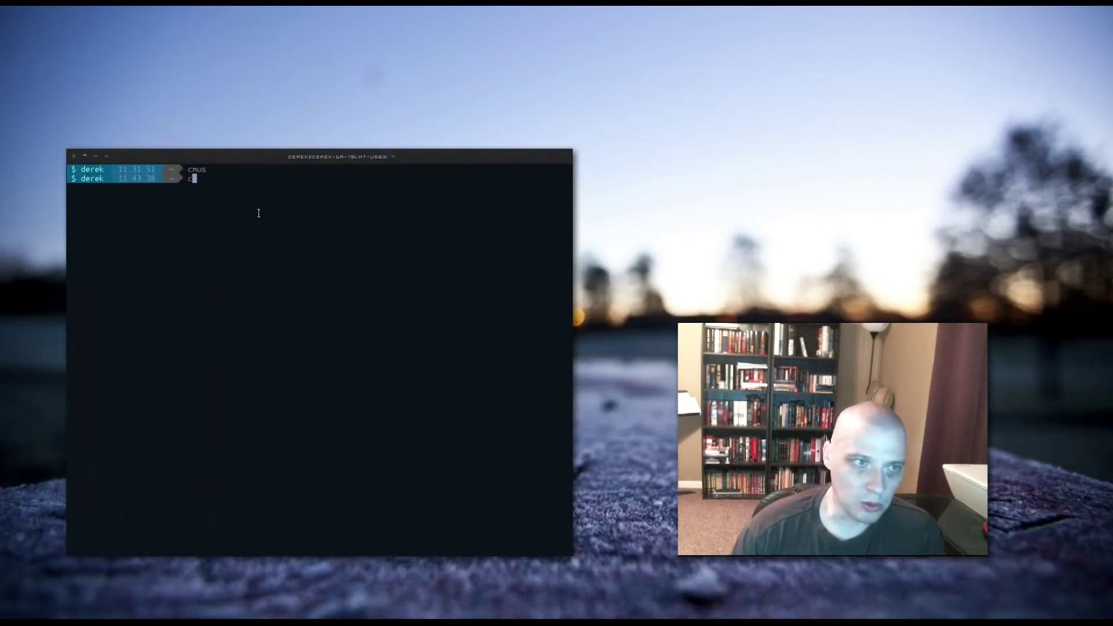
{"action": "type", "text": "man"}
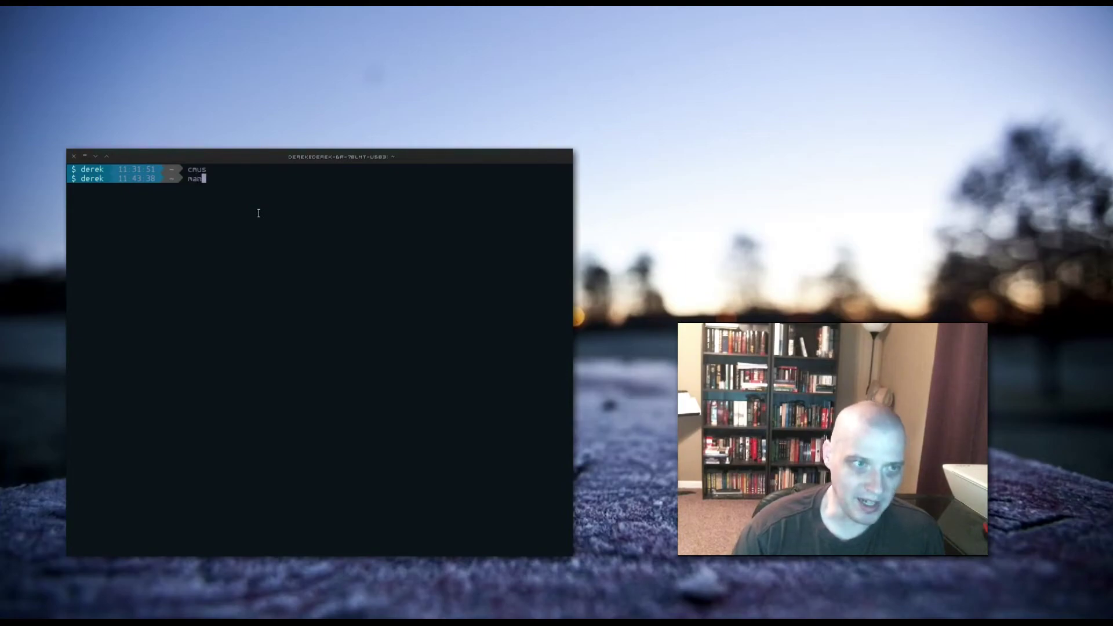
{"action": "type", "text": " cmus"}
{"action": "key", "text": "Return"}
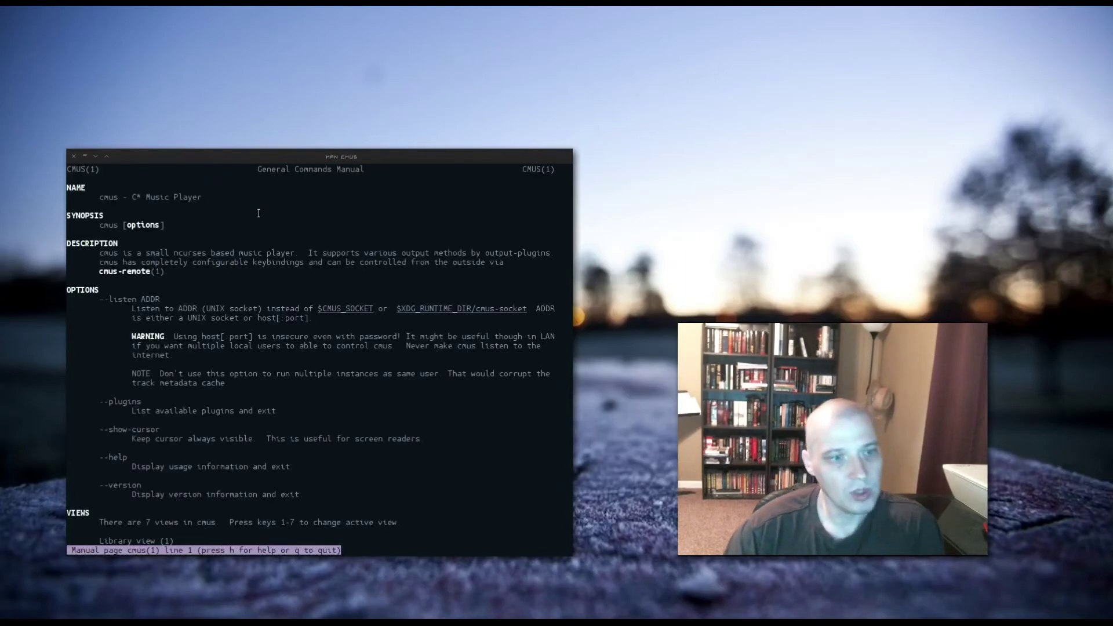
Skim the manual page's sections on searching, playlist editing, default keybindings and commands, and close it
{"action": "scroll", "coordinate": [258, 213], "scroll_direction": "down", "scroll_amount": 13}
{"action": "scroll", "coordinate": [258, 214], "scroll_direction": "down", "scroll_amount": 20}
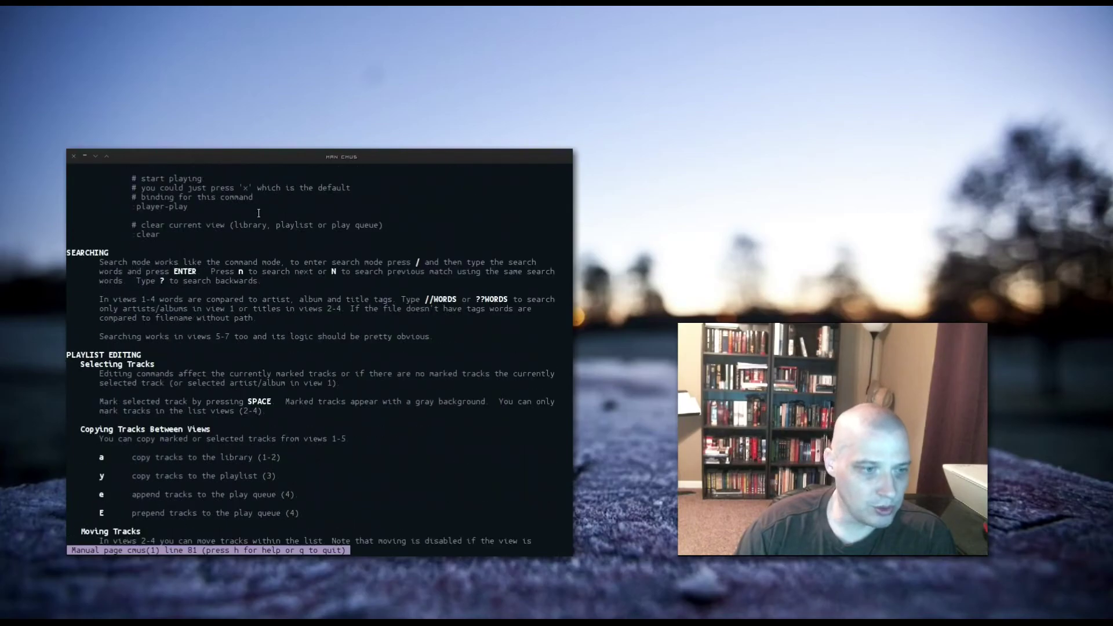
{"action": "scroll", "coordinate": [259, 214], "scroll_direction": "down", "scroll_amount": 20}
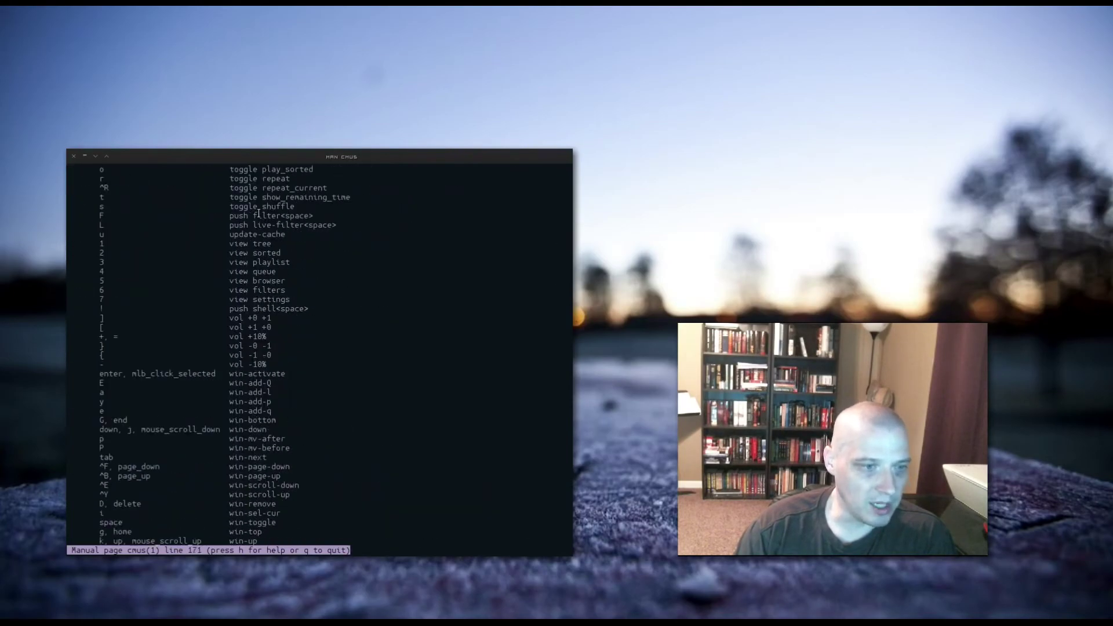
{"action": "scroll", "coordinate": [258, 213], "scroll_direction": "down", "scroll_amount": 20}
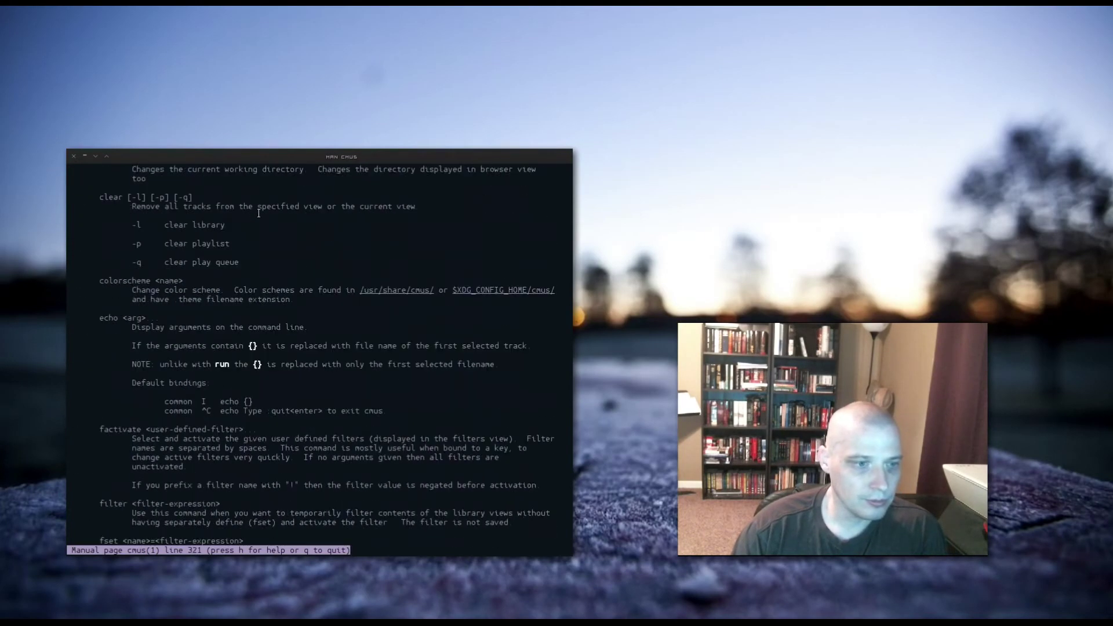
{"action": "key", "text": "q"}
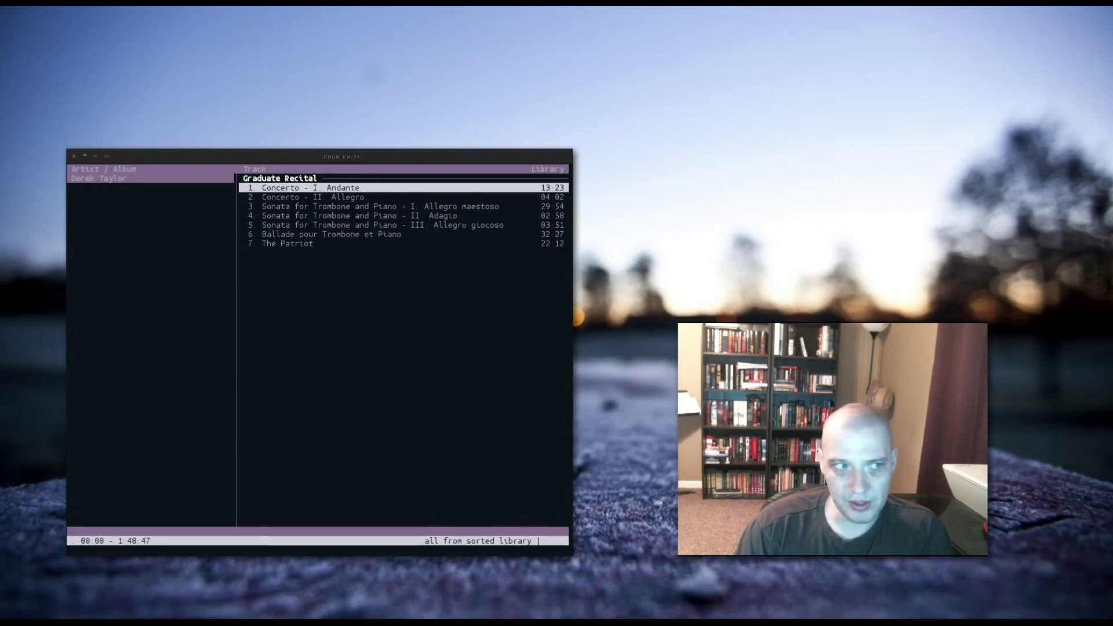
Switch to Firefox and look over the extensions and useful scripts listed on the cmus GitHub wiki
{"action": "key", "text": "alt+Tab"}
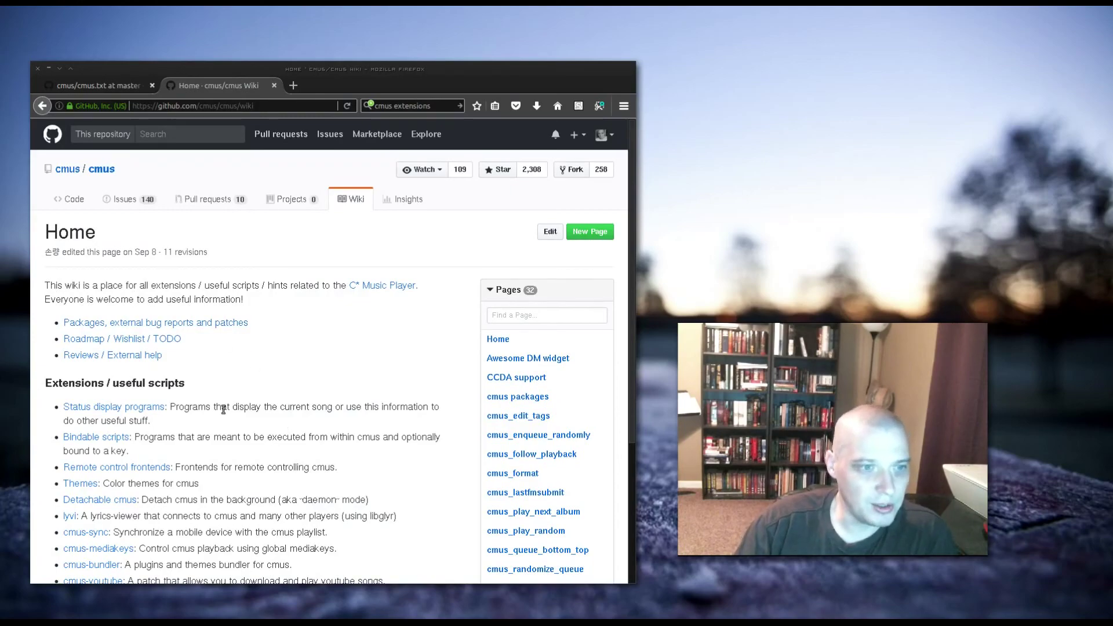
{"action": "scroll", "coordinate": [227, 388], "scroll_direction": "down", "scroll_amount": 2}
{"action": "scroll", "coordinate": [230, 384], "scroll_direction": "down", "scroll_amount": 5}
{"action": "scroll", "coordinate": [255, 342], "scroll_direction": "up", "scroll_amount": 2}
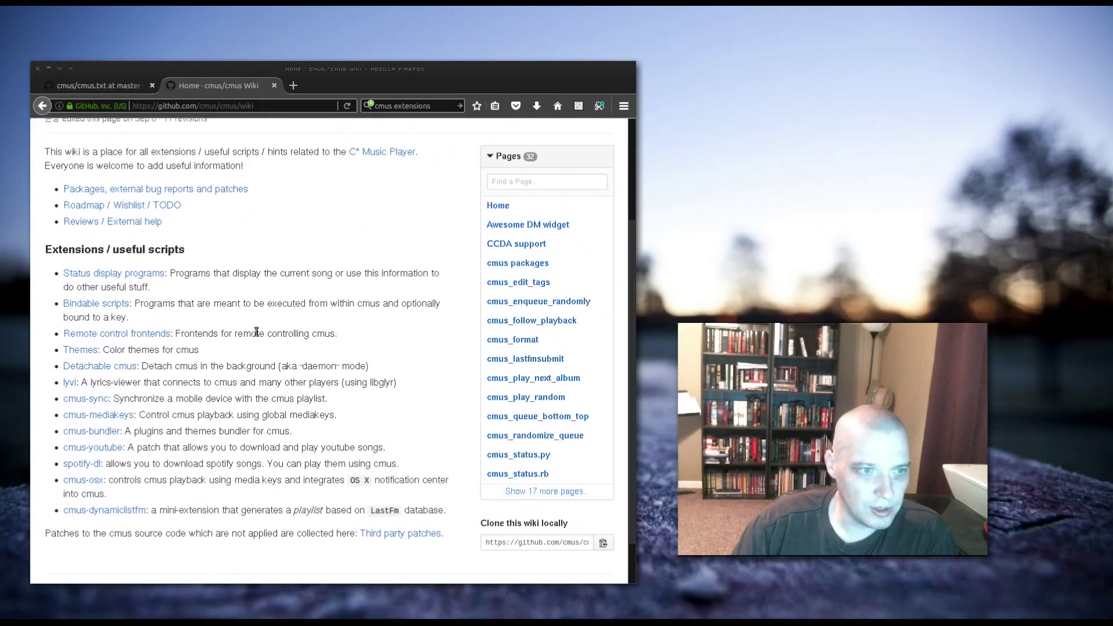